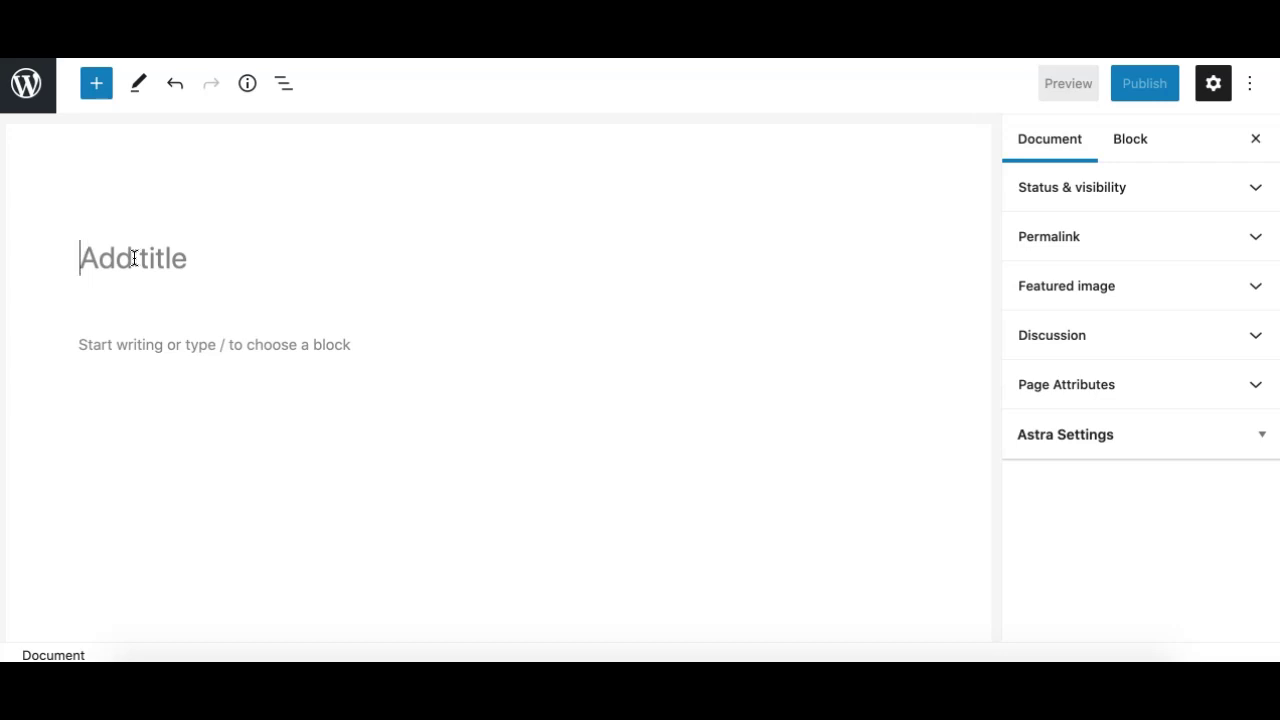
Write "sdsdjkakjn lknln klansdlk andlkas." as the first body paragraph and start a new paragraph below it
left_click(192, 260)
left_click(163, 344)
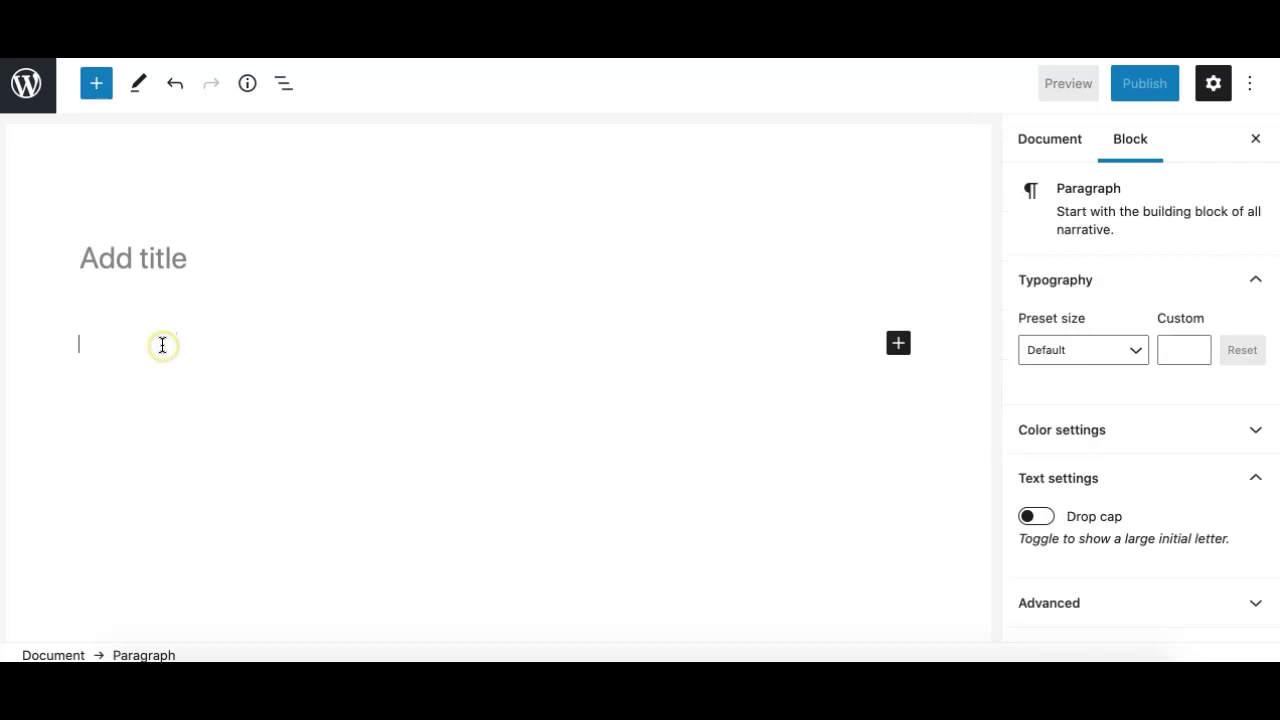
left_click(285, 93)
left_click(177, 340)
type("sdsdjkakjn lknh klansdlk andlka")
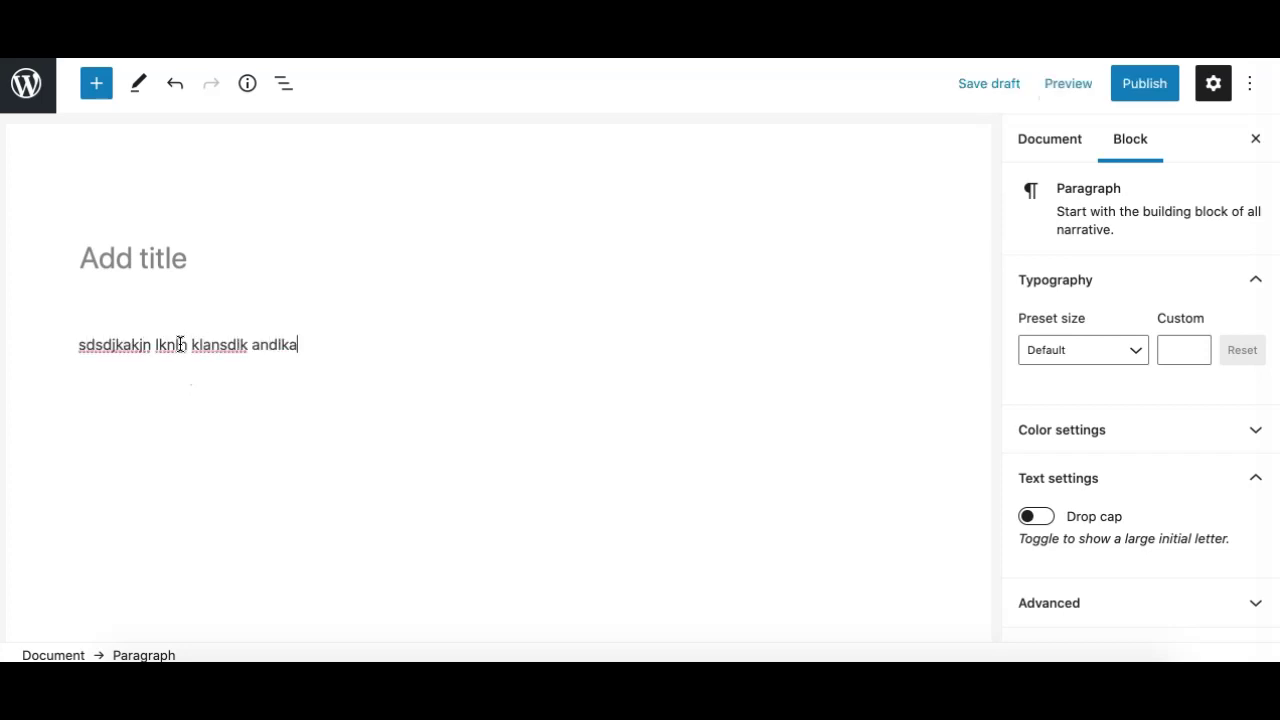
type("s.")
key("Return")
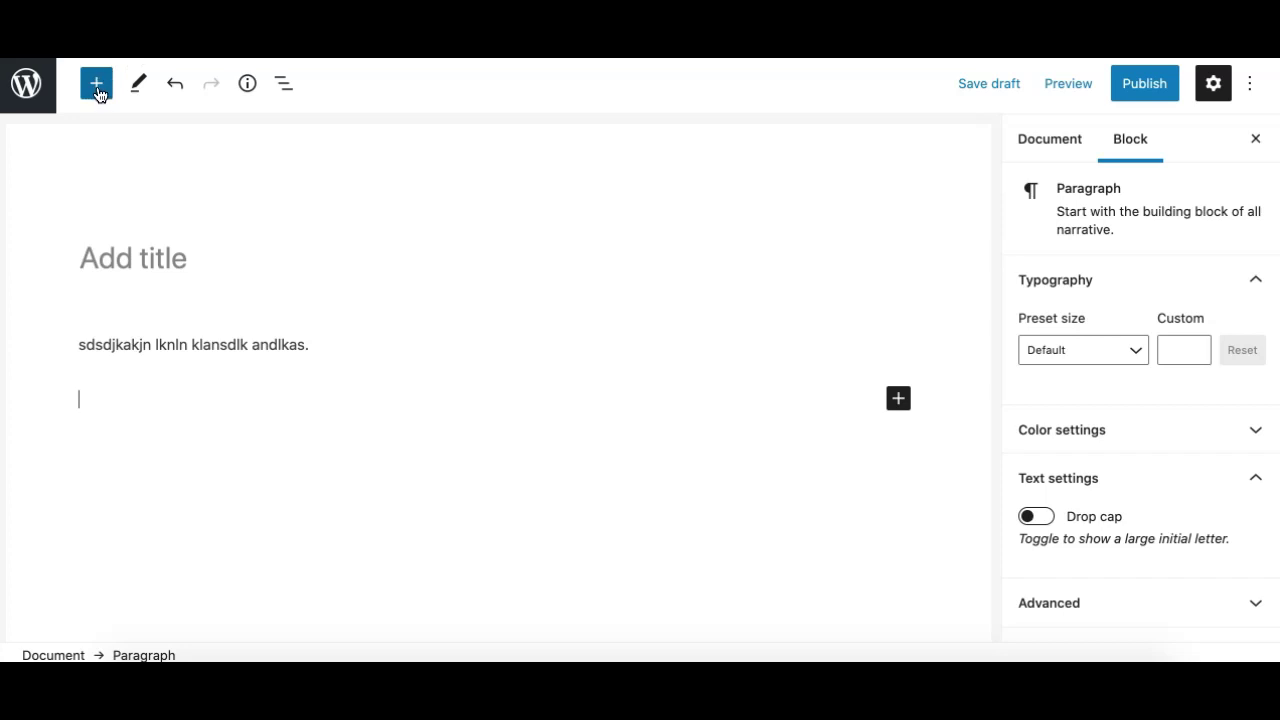
Add three more paragraphs: "bfjs kjnskd nslkdaldkanldk.", "djk nsdkja skdnalkd naldk" and "bdkjsandlka dnlka"
left_click(284, 83)
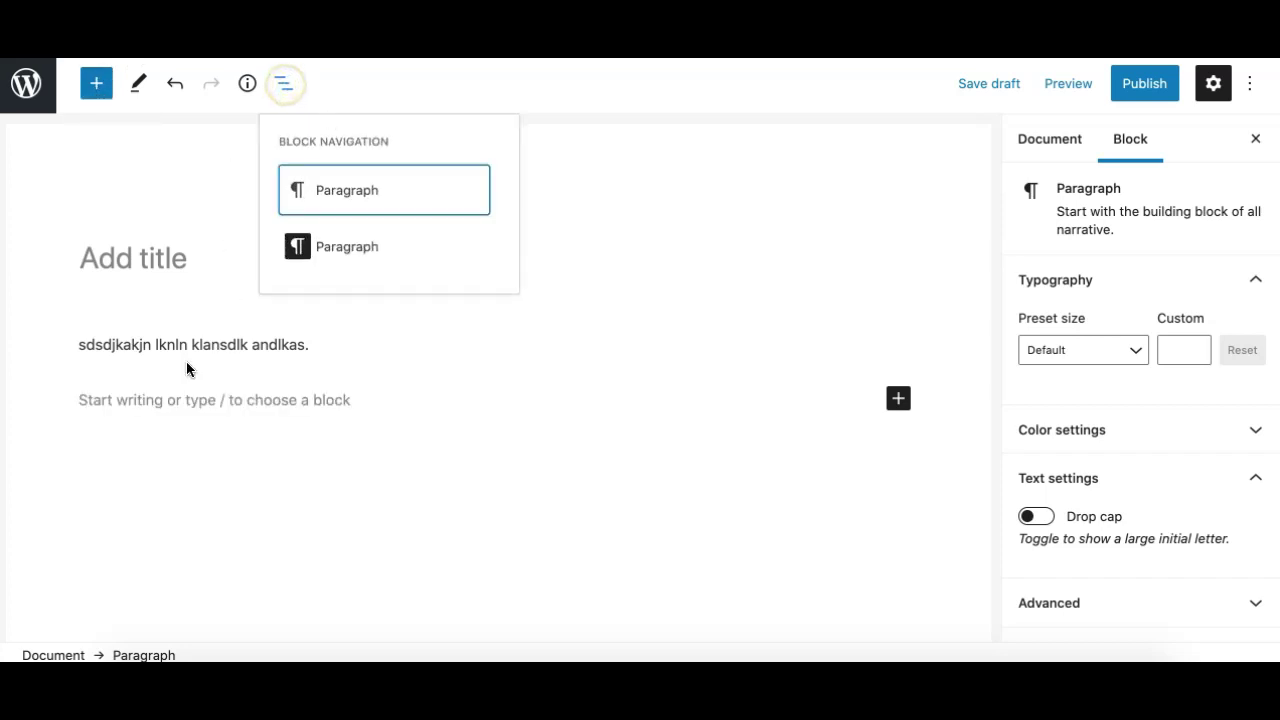
left_click(221, 389)
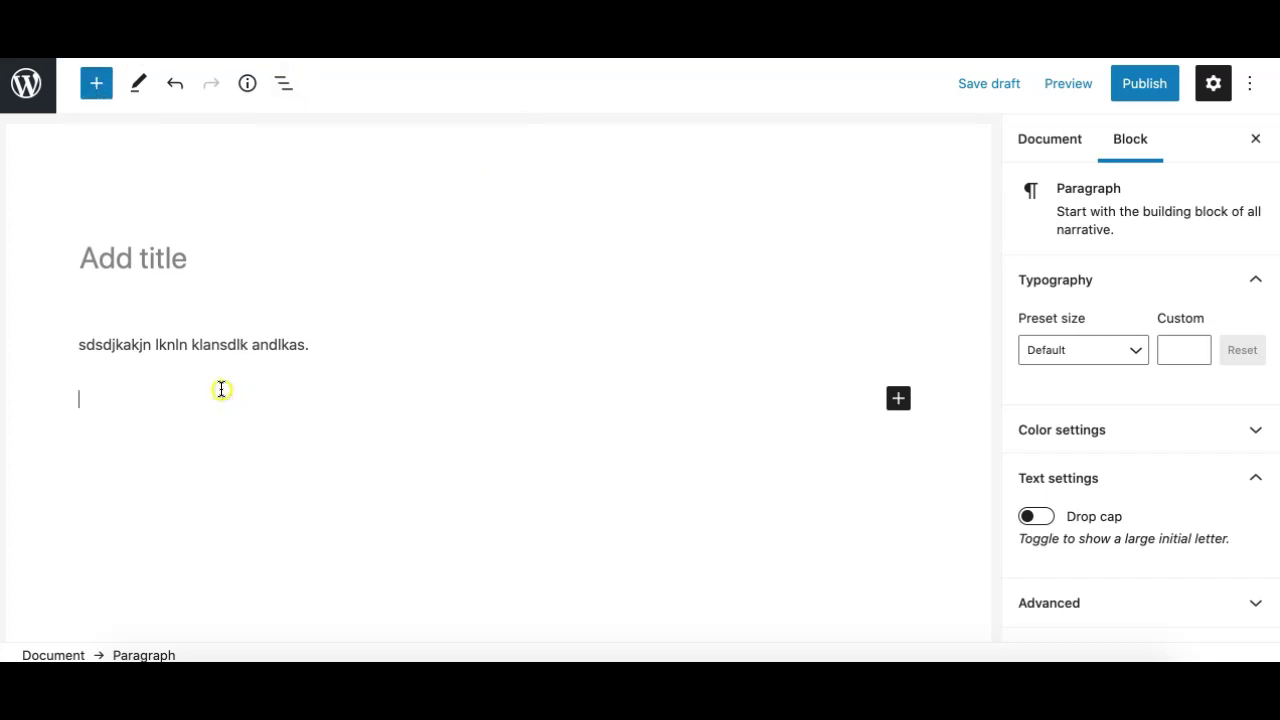
type("bfjs kjnskd nslkd")
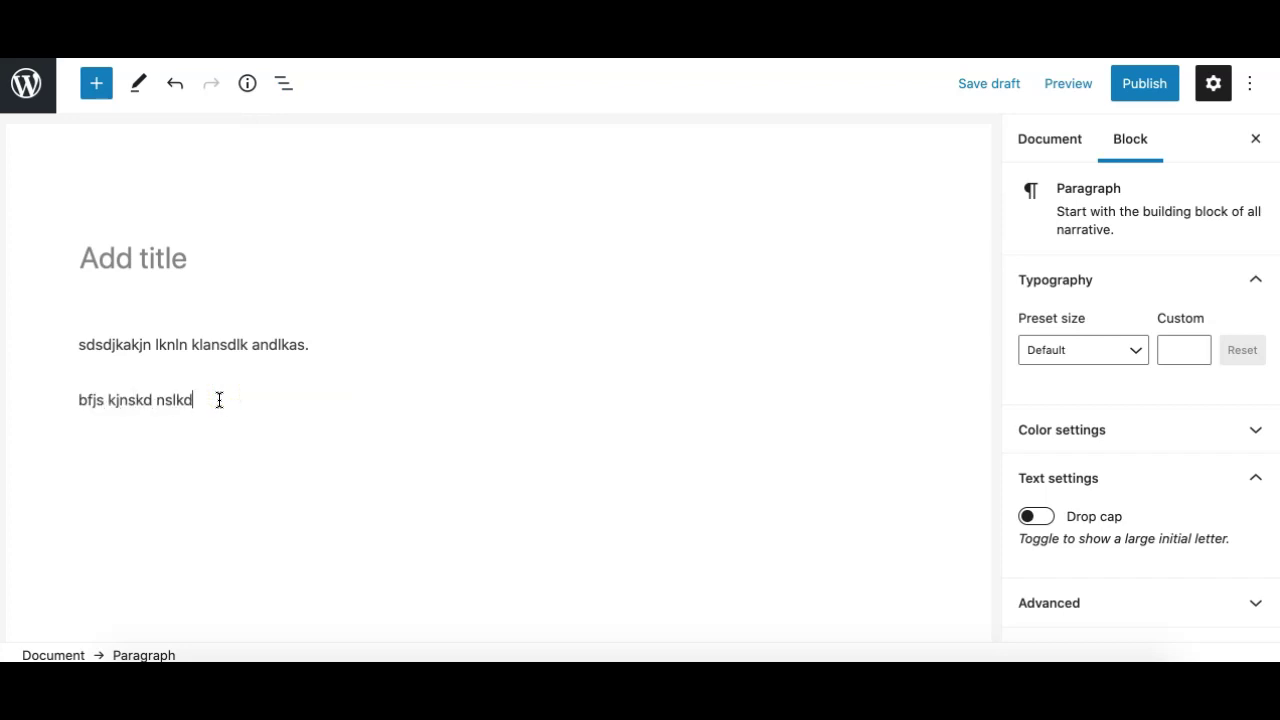
type("aldkanldk.")
key("Return")
type("djk nsdkja skdnalkd naldk")
key("Return")
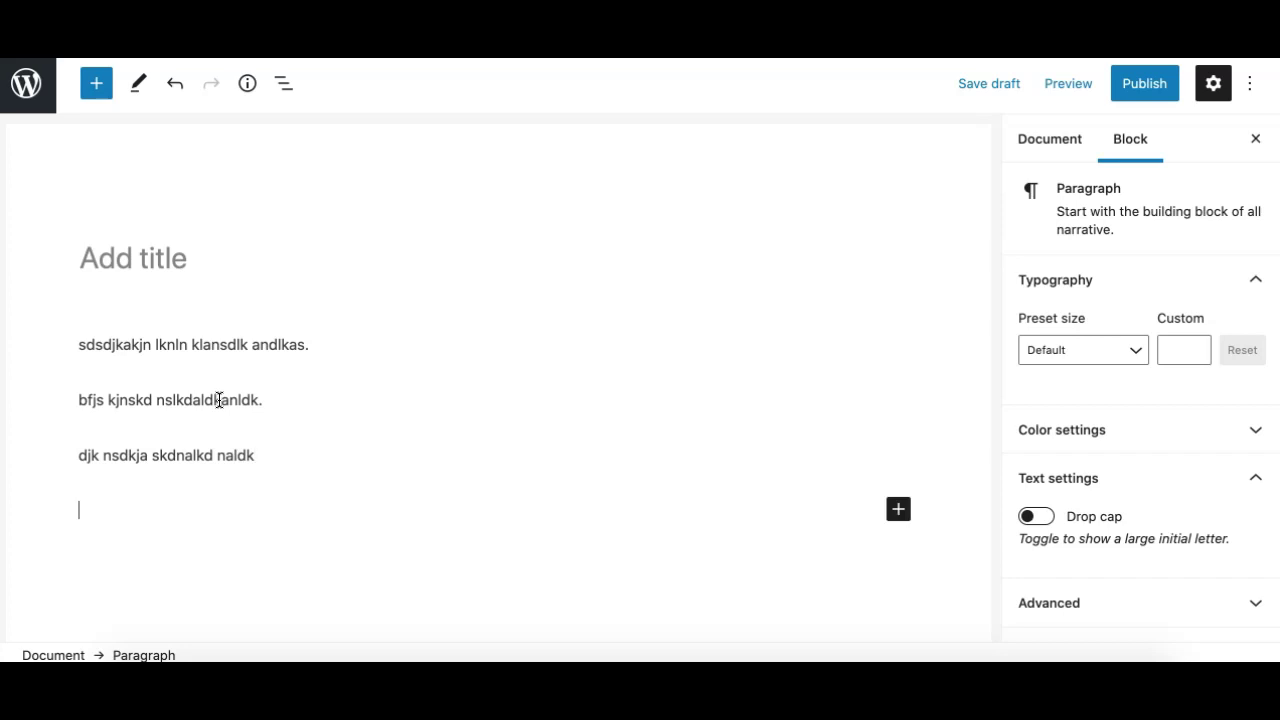
type("bdkjsandlka dnlka")
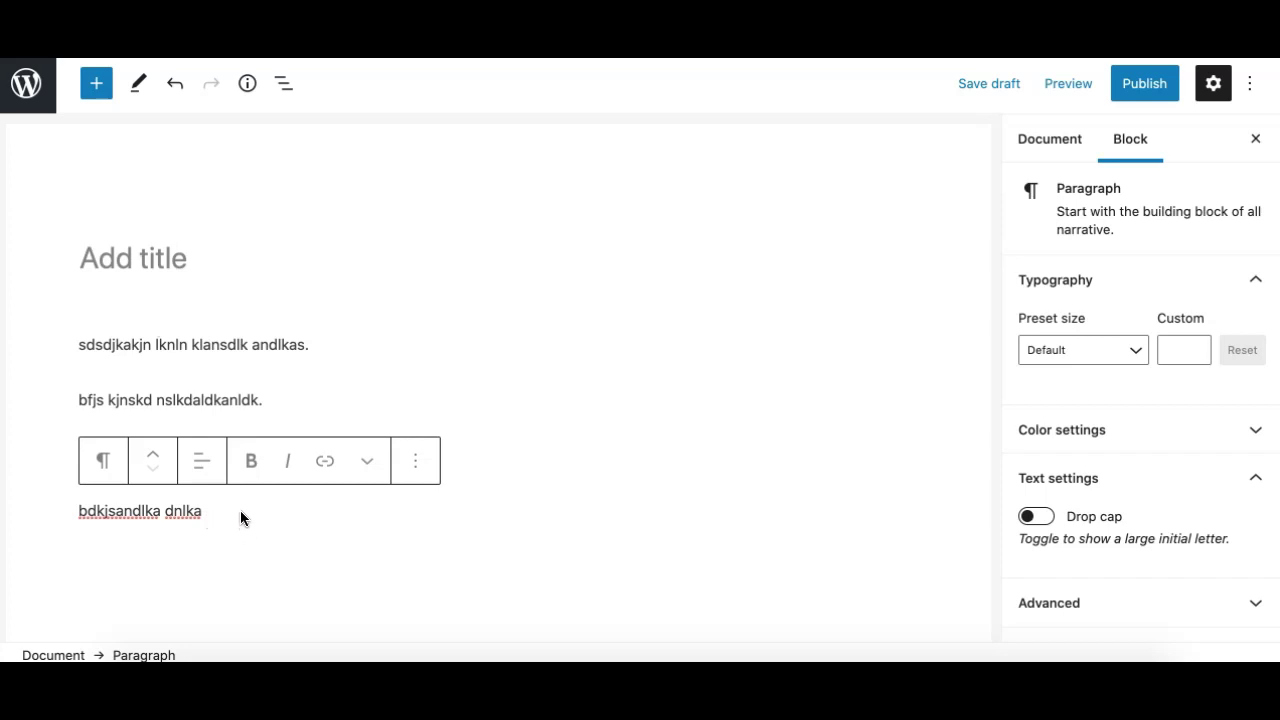
left_click(251, 520)
Browse the full block library to examine the available block types, from text and design to widgets and embeds
left_click(97, 84)
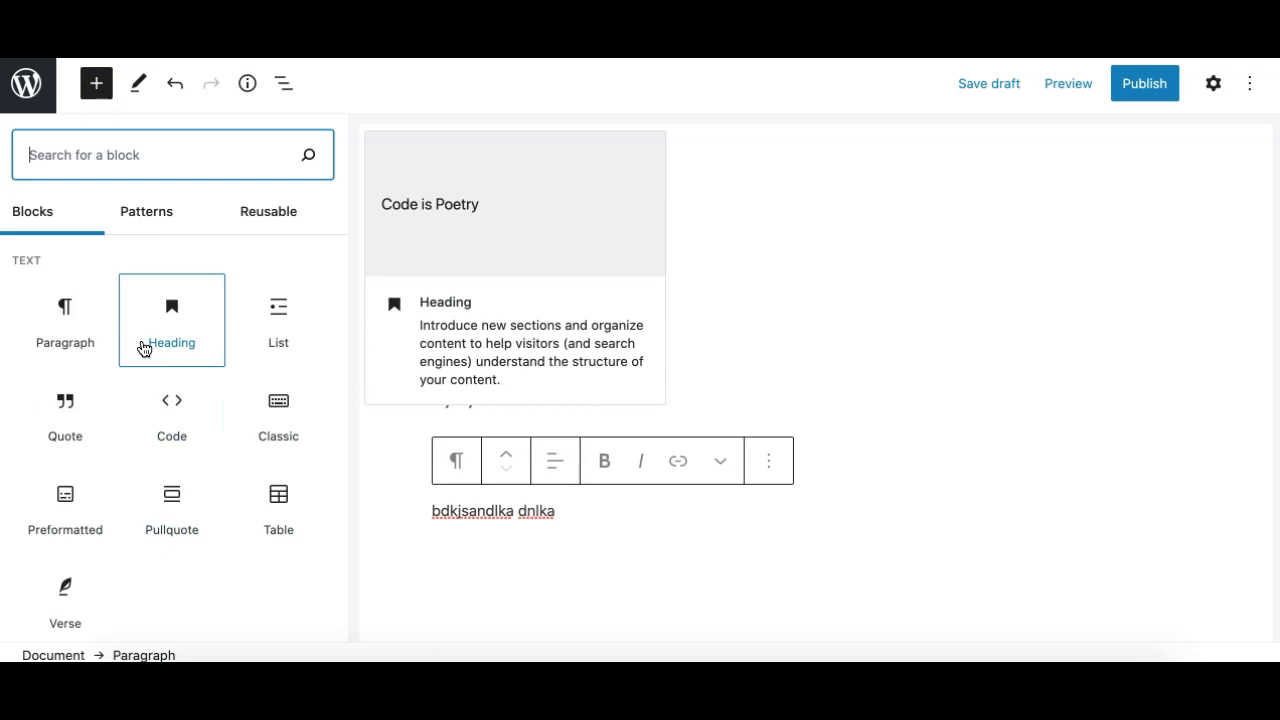
scroll(237, 570, "down", 3)
scroll(237, 577, "down", 5)
scroll(237, 577, "up", 8)
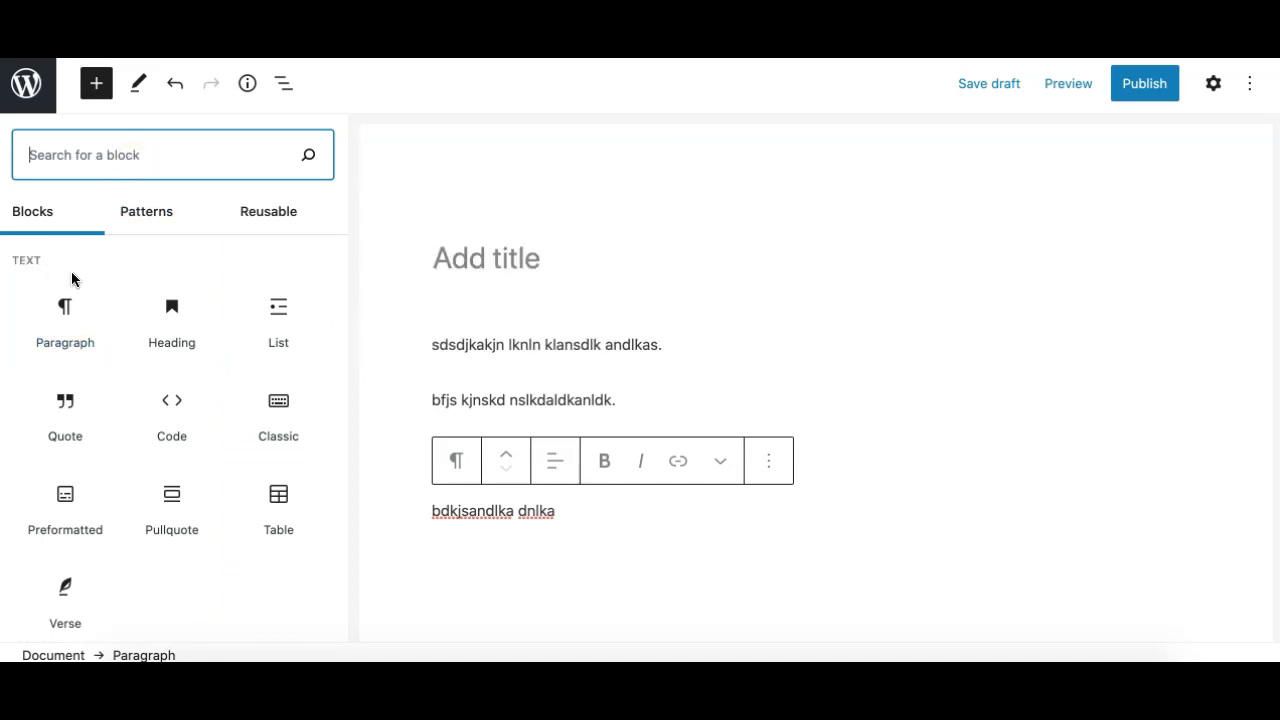
mouse_move(48, 330)
scroll(114, 503, "down", 2)
scroll(114, 503, "up", 1)
scroll(114, 503, "down", 3)
scroll(116, 503, "down", 7)
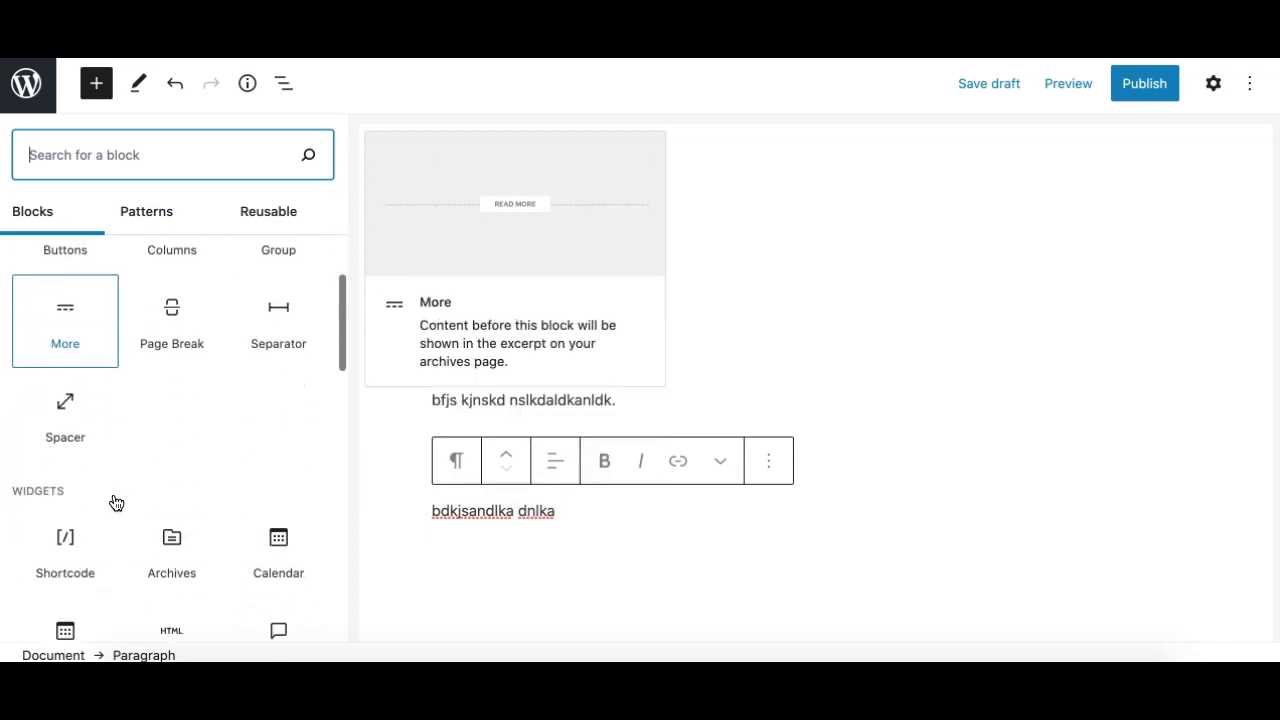
scroll(116, 503, "down", 8)
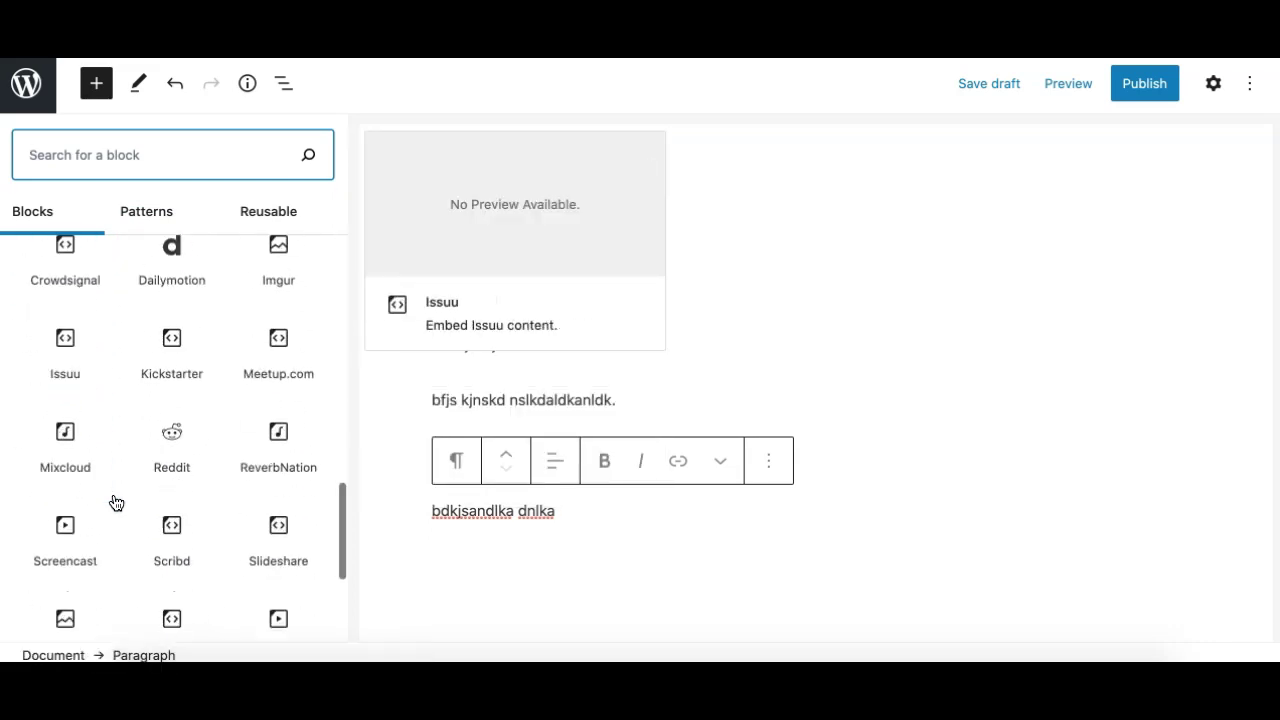
scroll(116, 503, "up", 12)
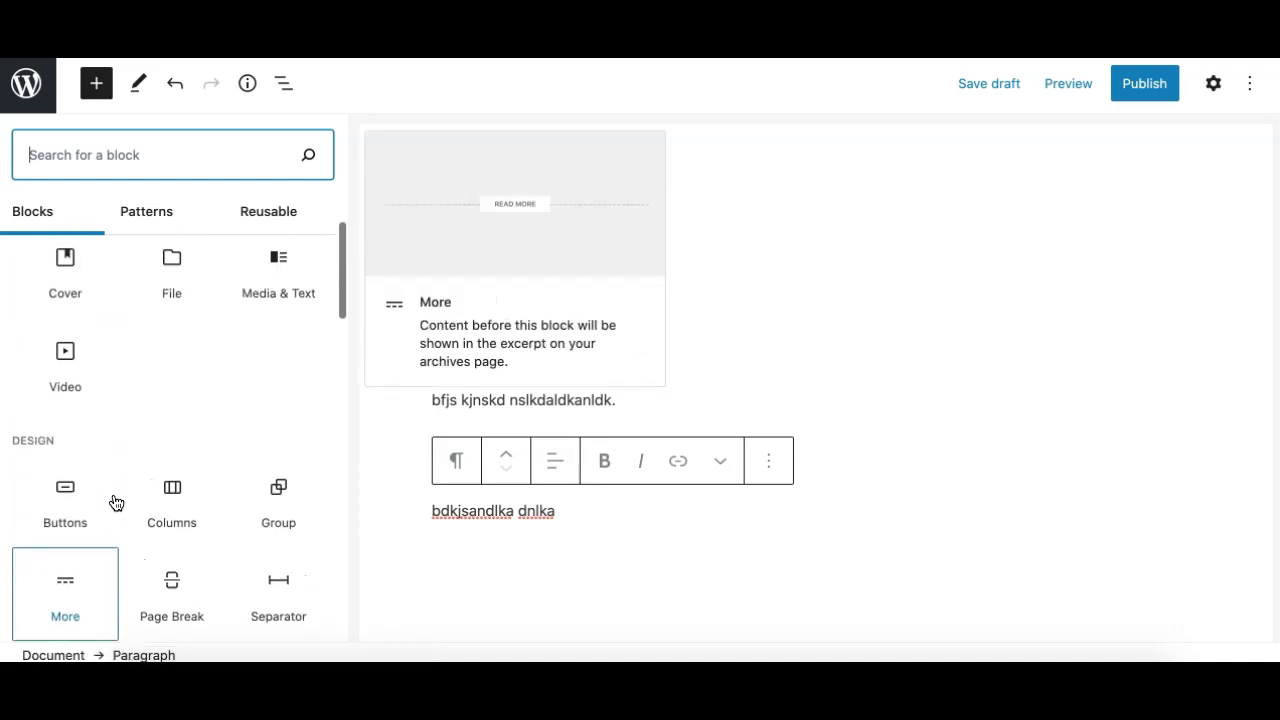
scroll(116, 503, "up", 5)
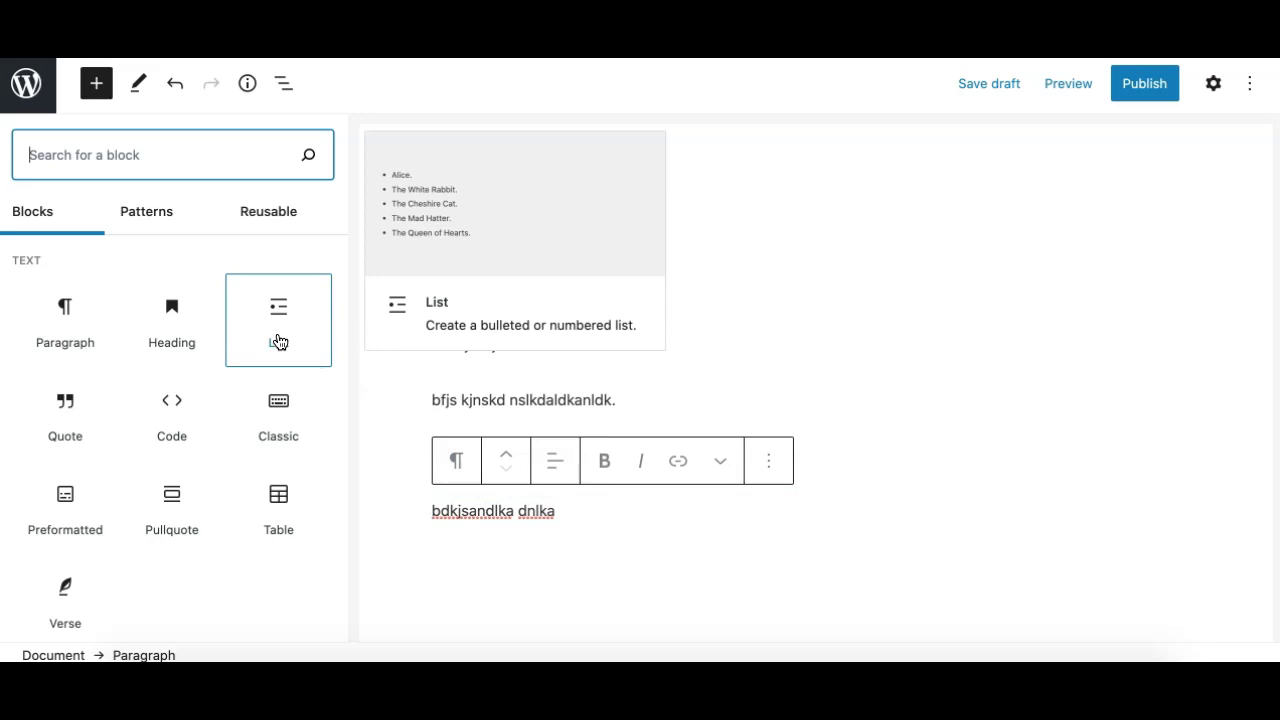
Insert a bulleted list with the item "gj bjkbkjbkj", nested items "vjhjvjh" and "bvj bkj", and an empty third nested item
left_click(279, 341)
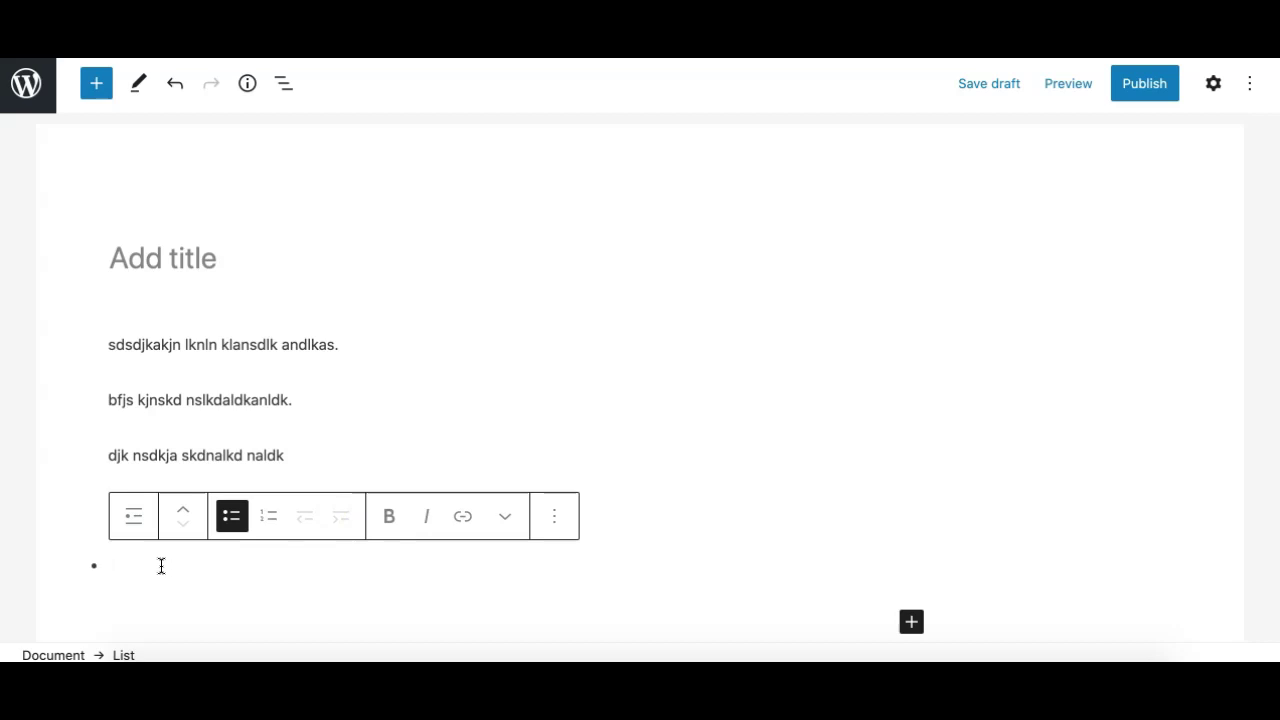
type("gj bjkbkjbkj")
key("Return")
key("Tab")
type("vhj")
key("Return")
type("bvj bkj")
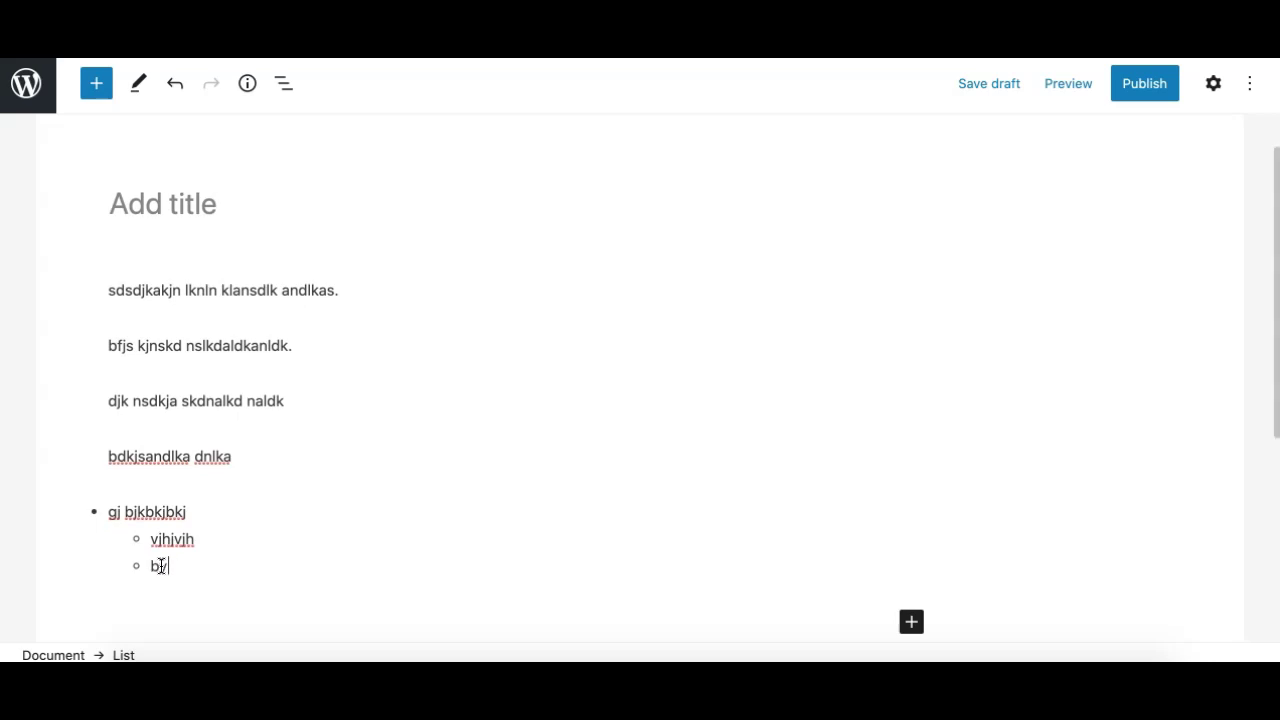
key("Return")
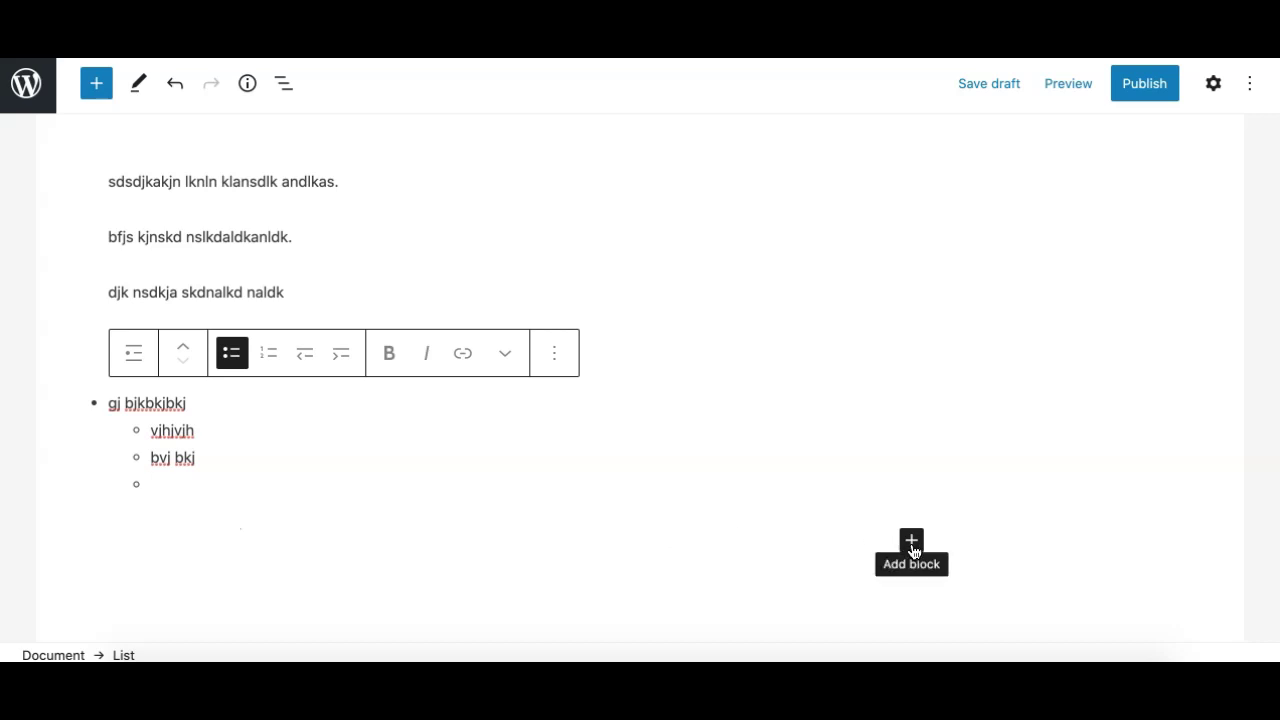
left_click(476, 518)
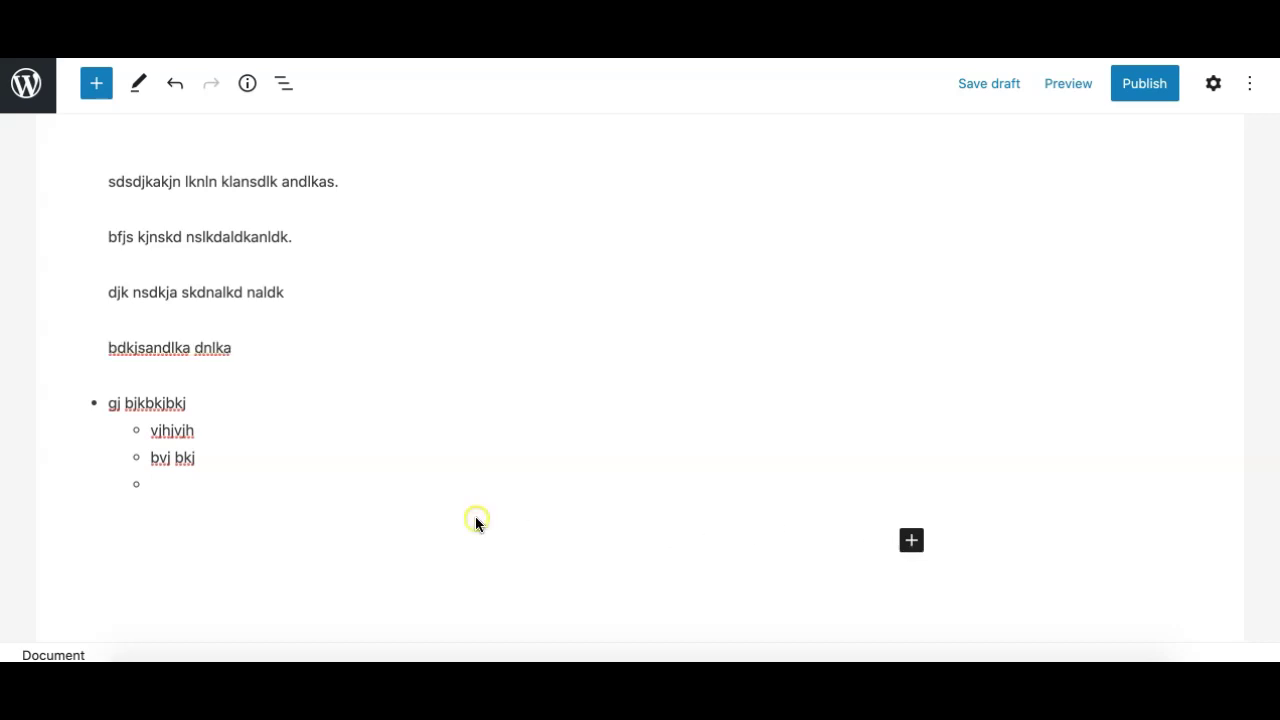
Start an empty paragraph below the bulleted list
left_click(408, 537)
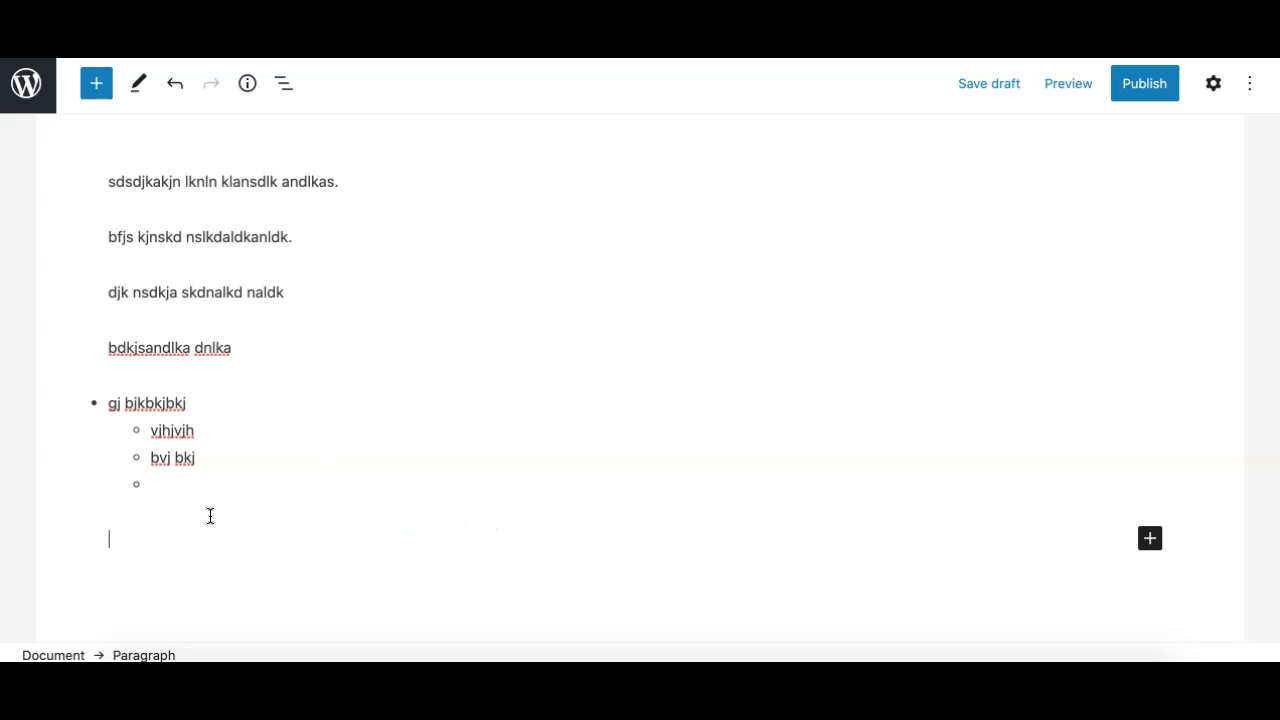
scroll(246, 243, "up", 2)
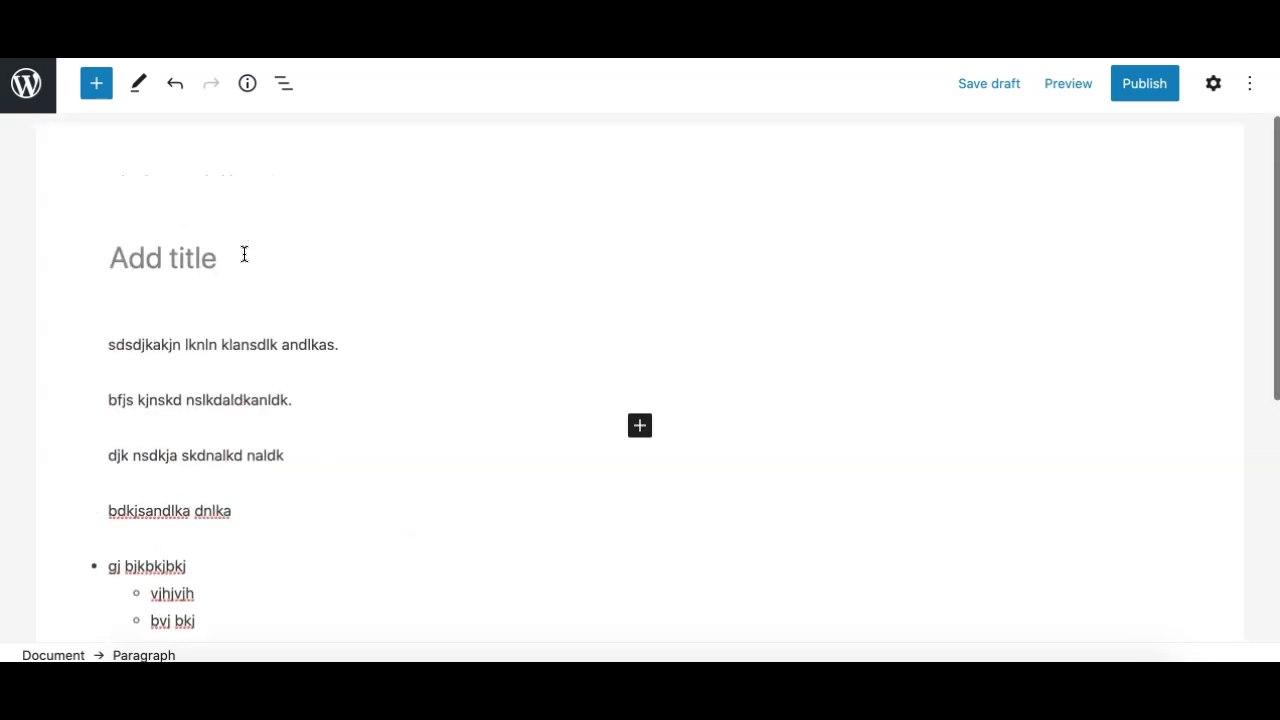
scroll(243, 254, "down", 3)
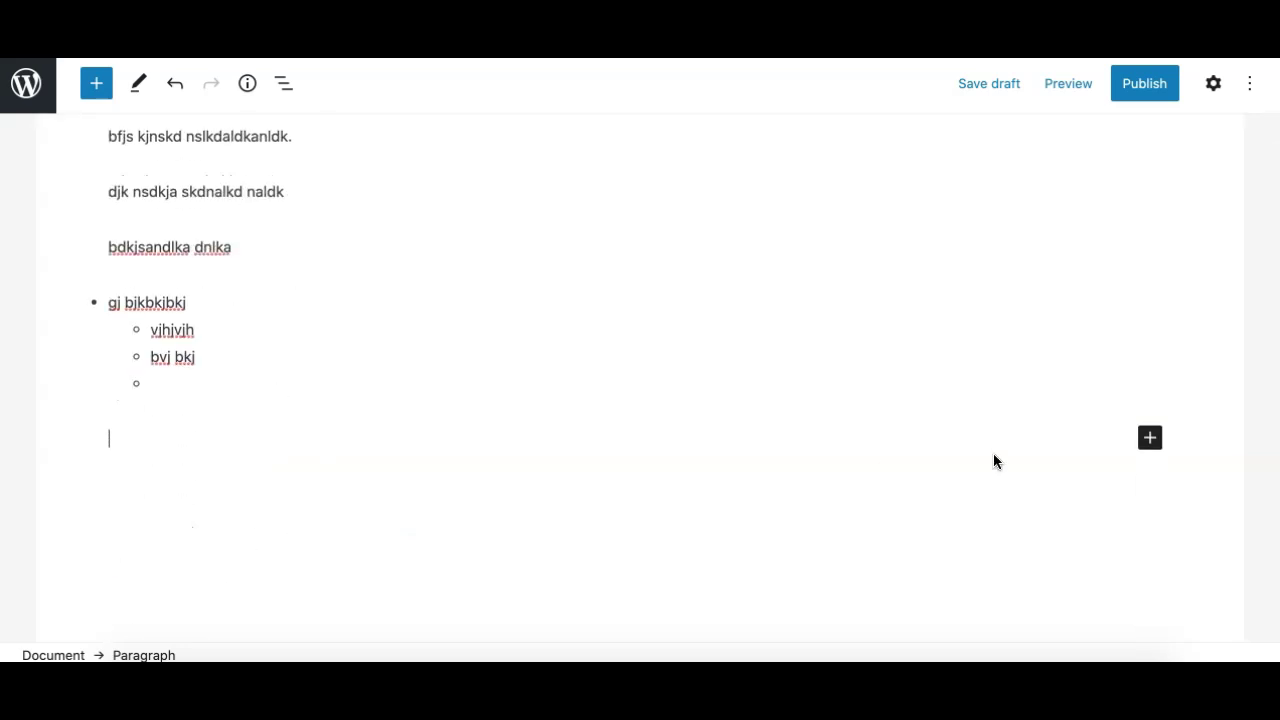
Compare the quick block picker of the empty paragraph with the full block library
left_click(1152, 441)
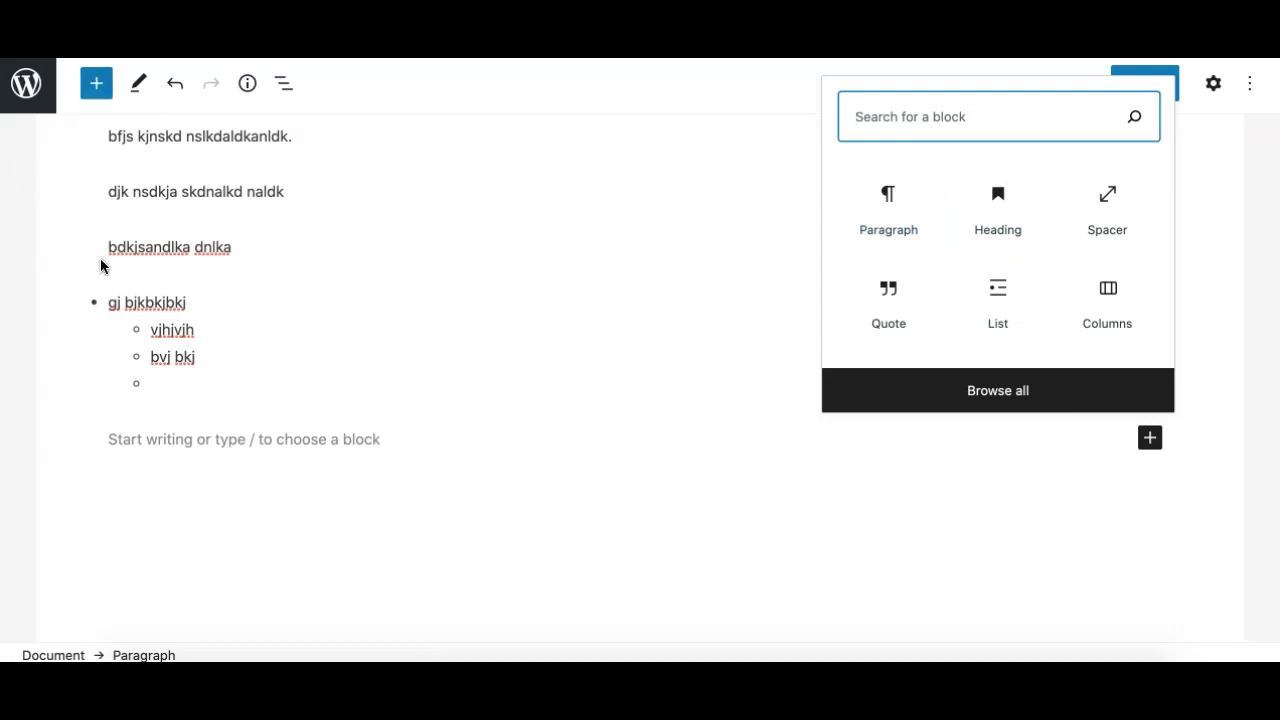
left_click(100, 84)
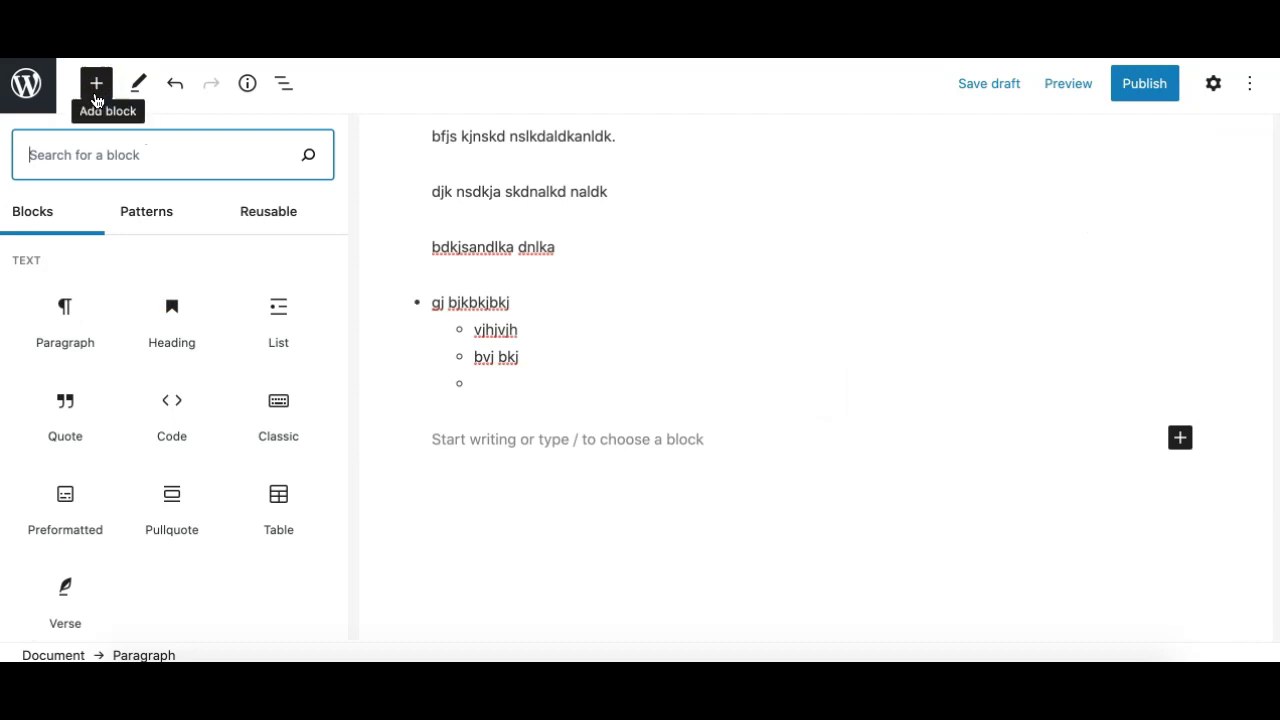
left_click(96, 88)
left_click(1150, 437)
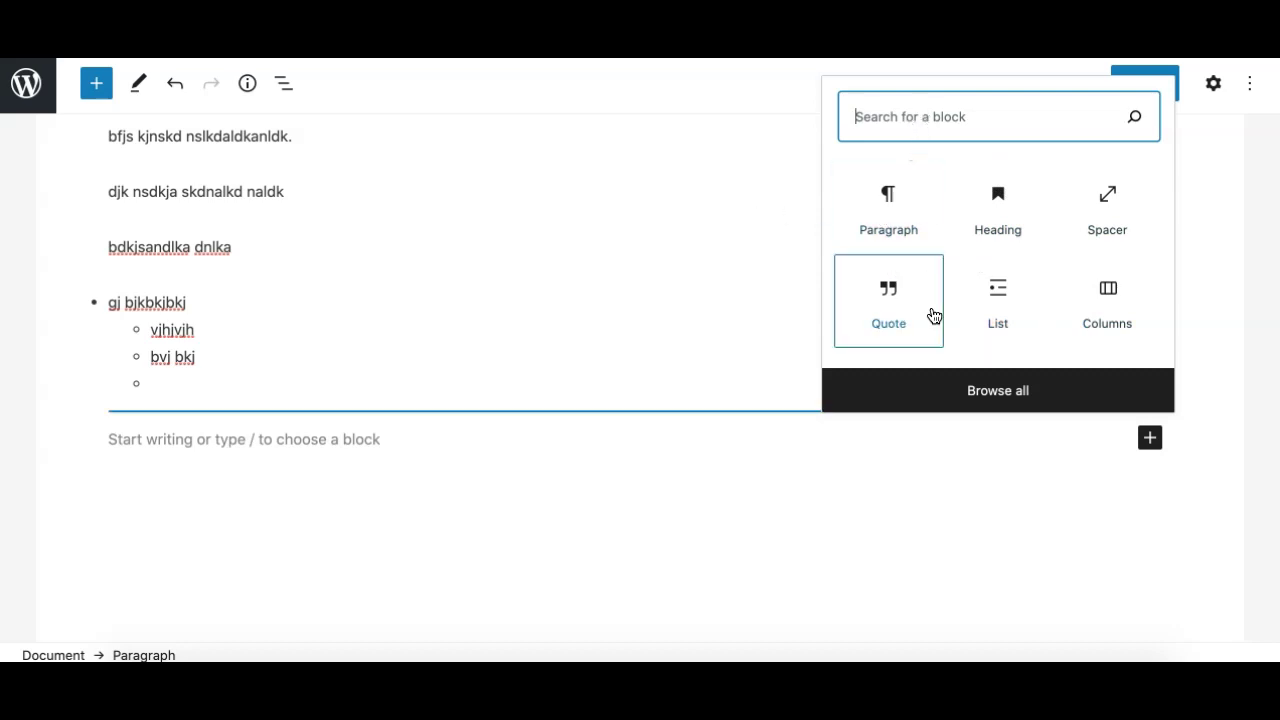
left_click(952, 406)
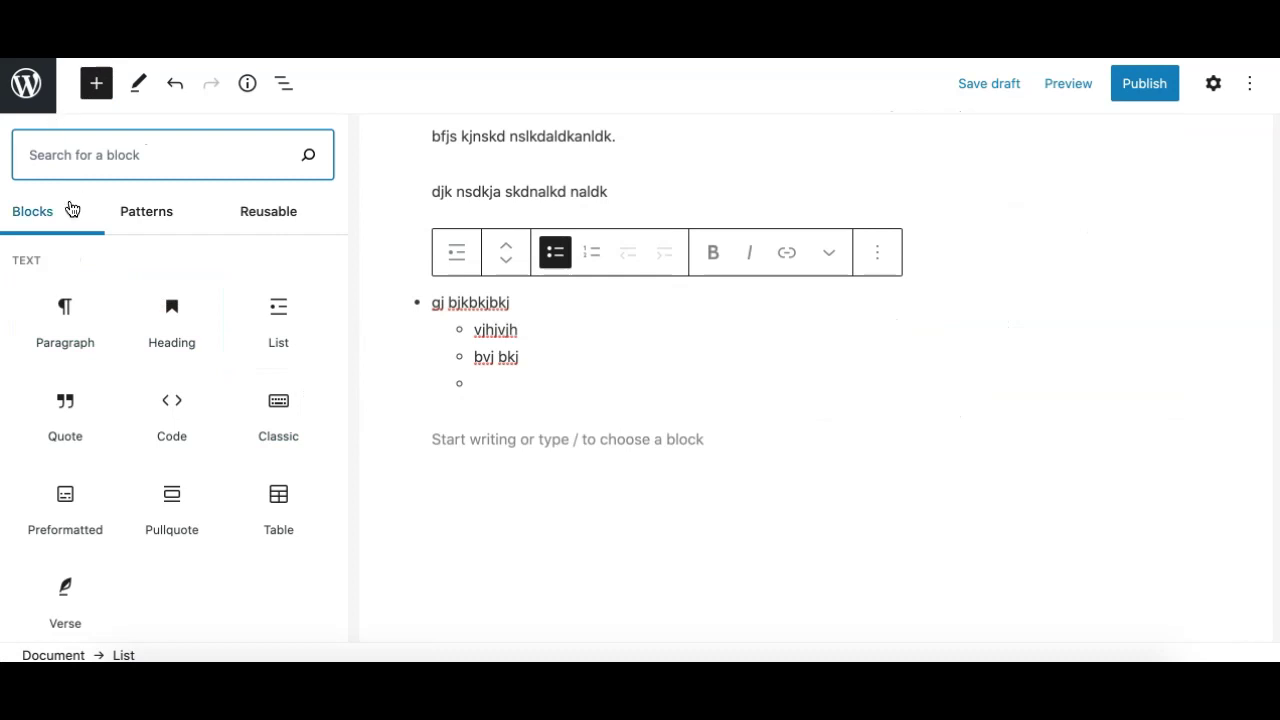
left_click(97, 84)
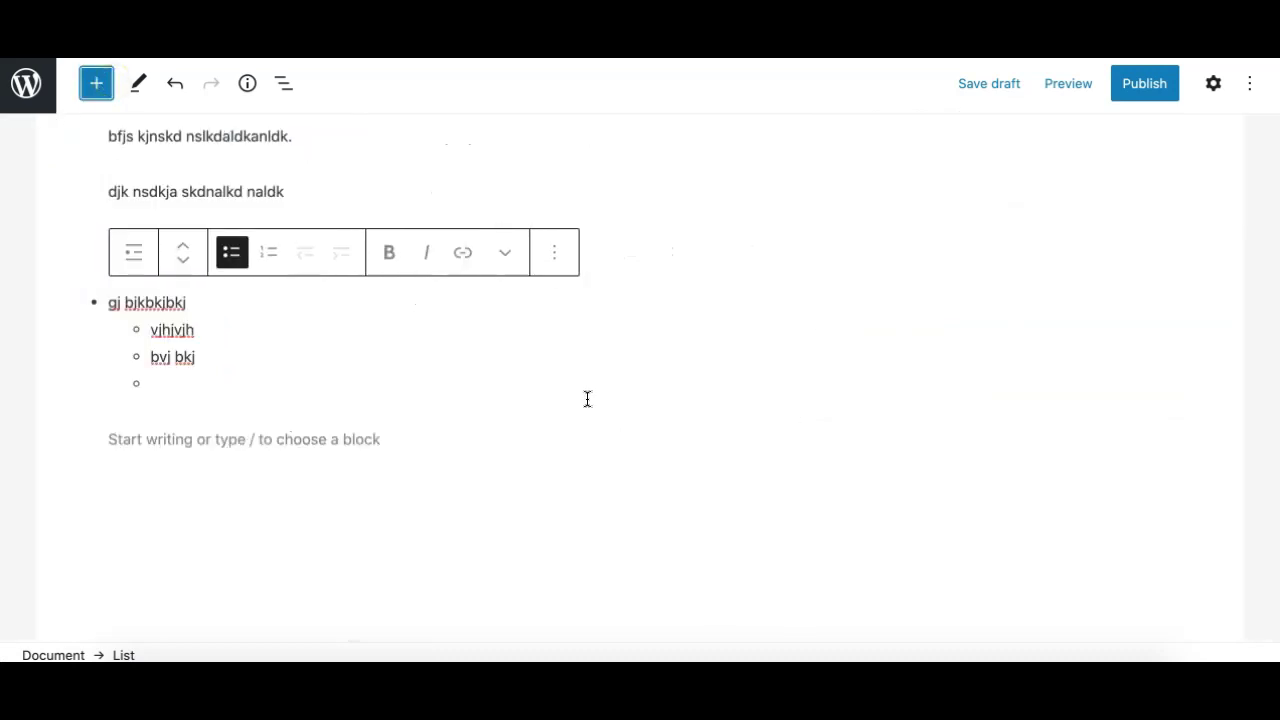
Search the quick block picker for "image" and insert an Image block in the empty paragraph below the list
left_click(483, 429)
left_click(1150, 437)
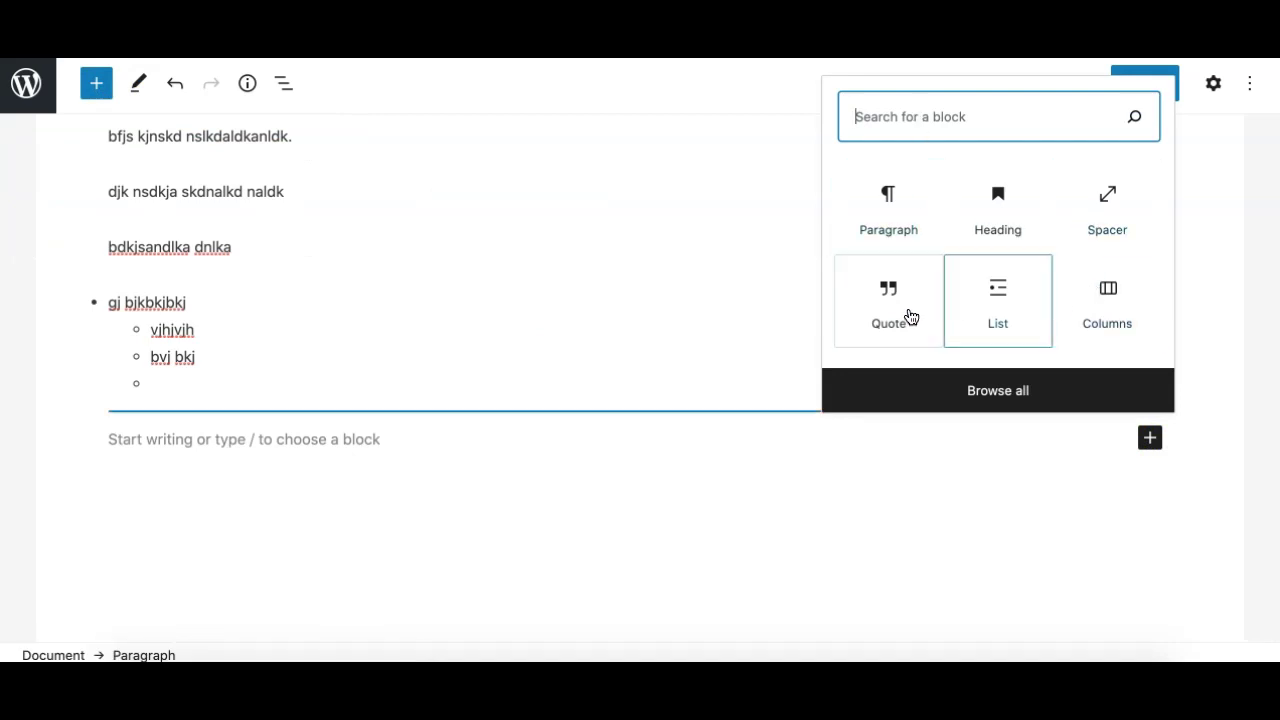
left_click(945, 119)
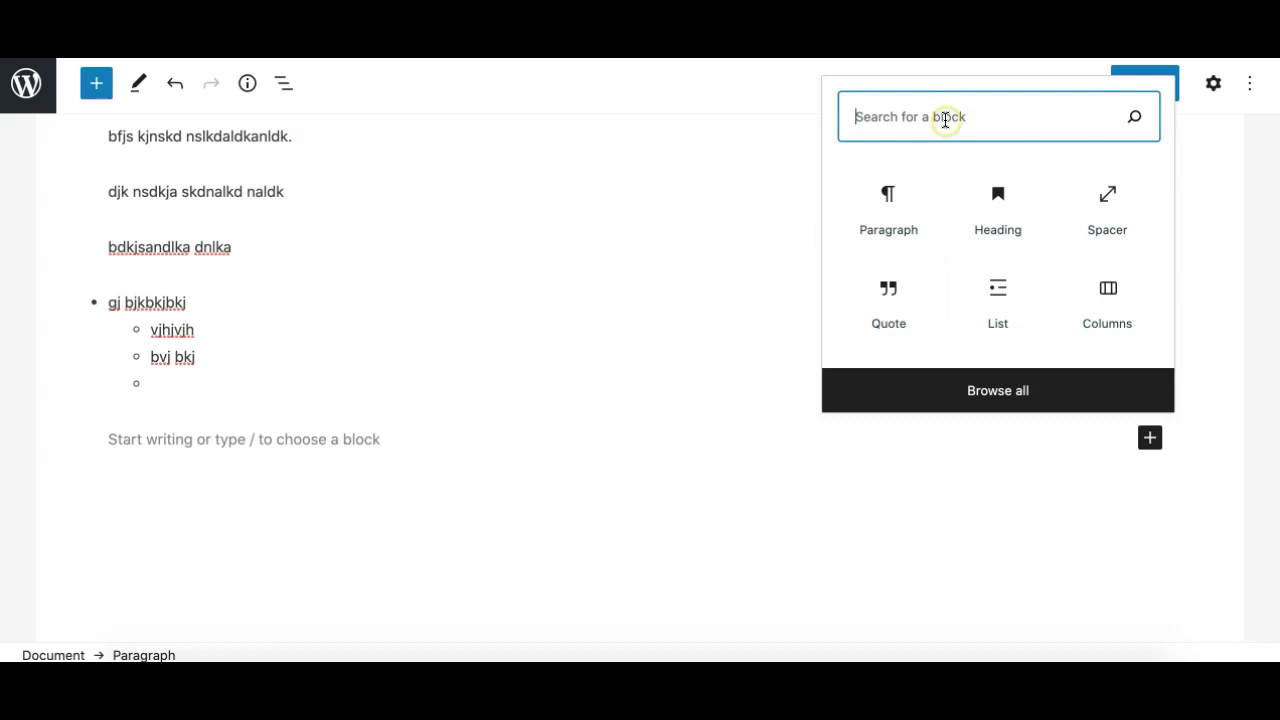
type("image")
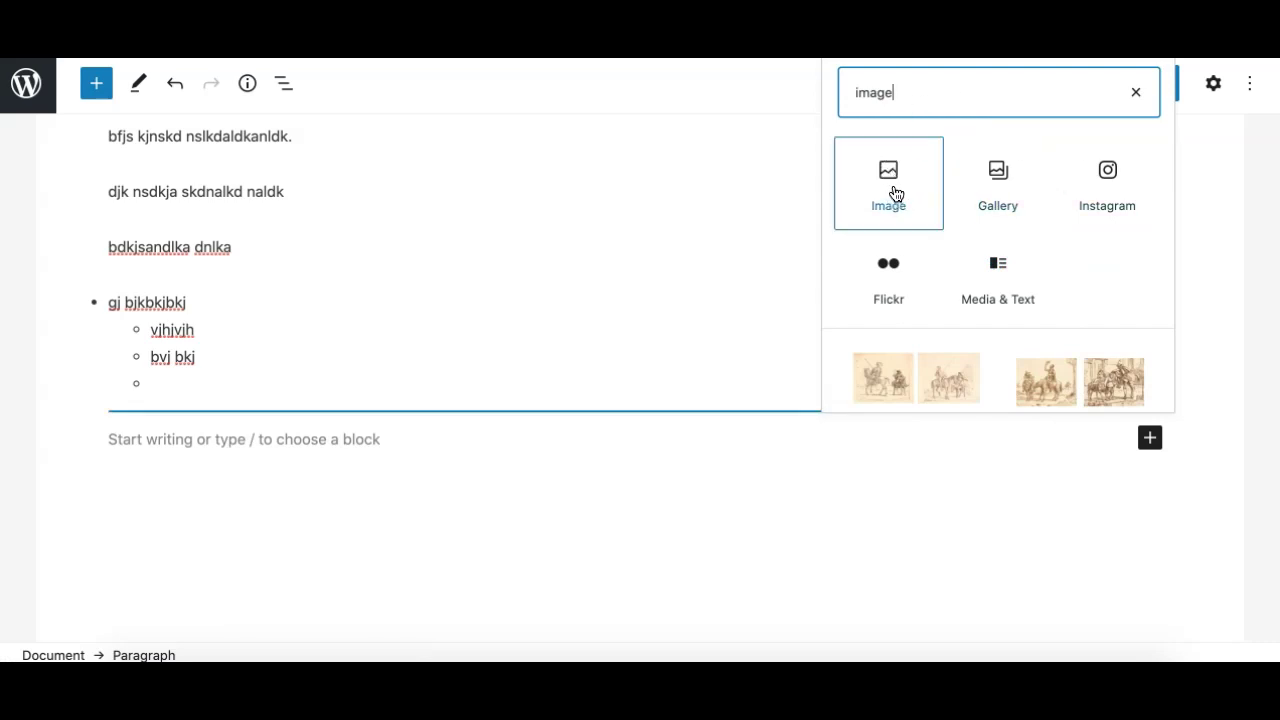
scroll(902, 229, "down", 1)
scroll(902, 229, "up", 1)
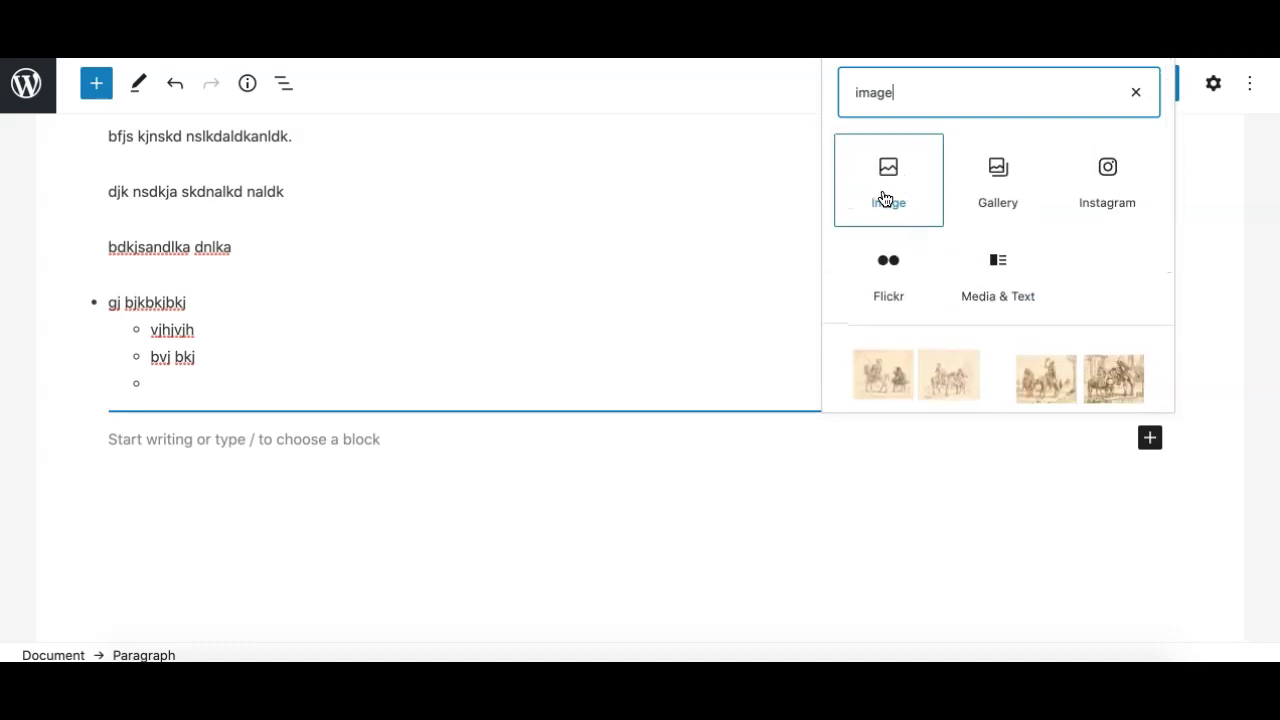
left_click(884, 198)
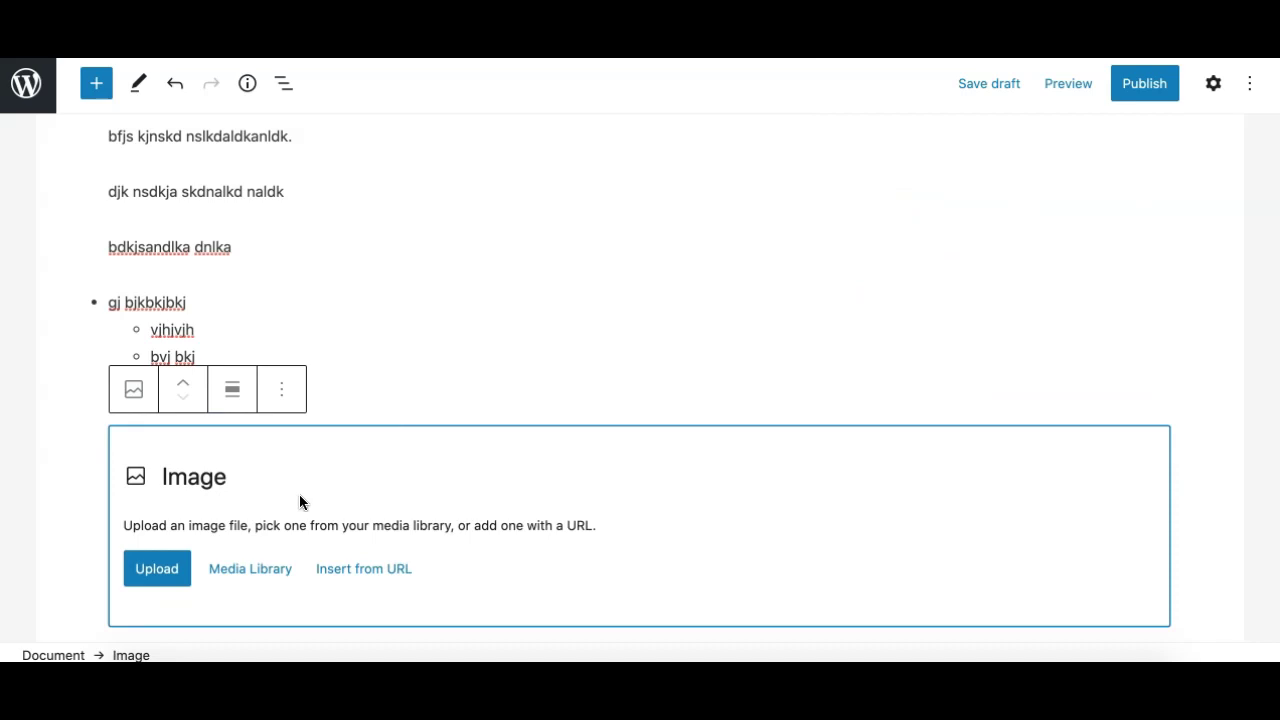
Insert a Heading block with the text "fvhvhjbjjk" between the paragraph "bdkjsandlka dnlka" and the bulleted list
scroll(300, 502, "down", 2)
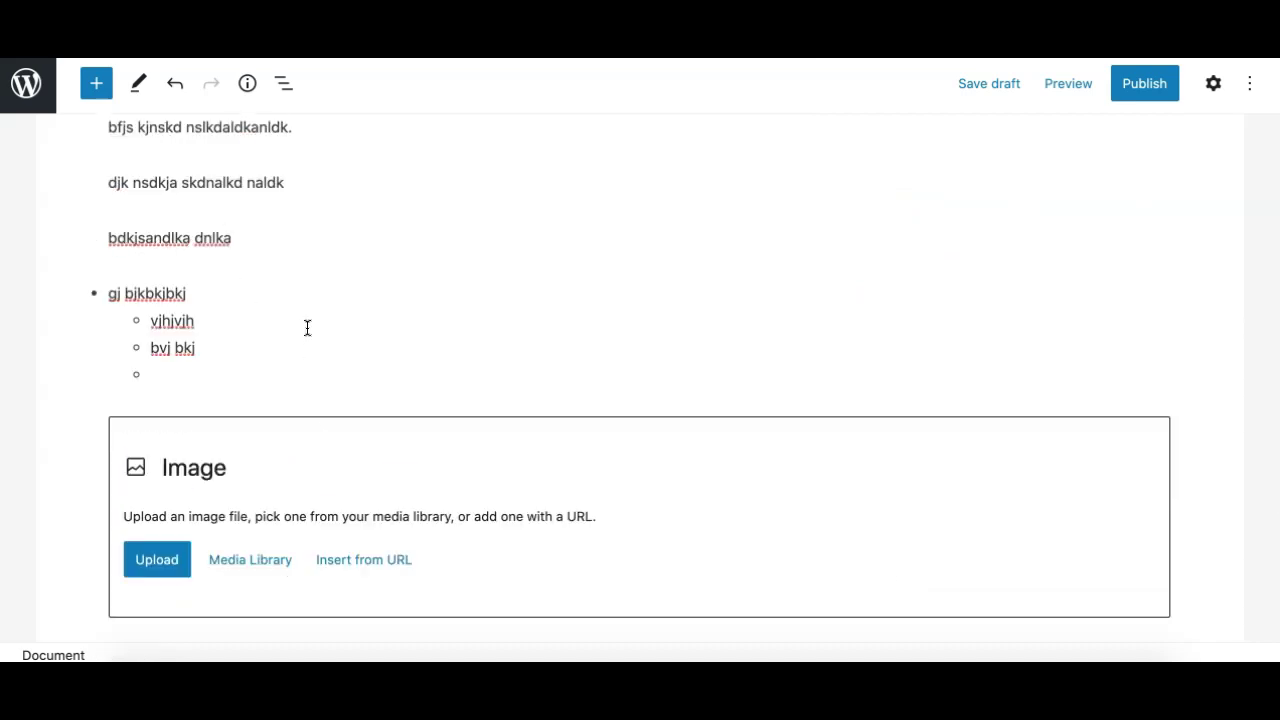
scroll(305, 320, "up", 3)
scroll(288, 311, "down", 3)
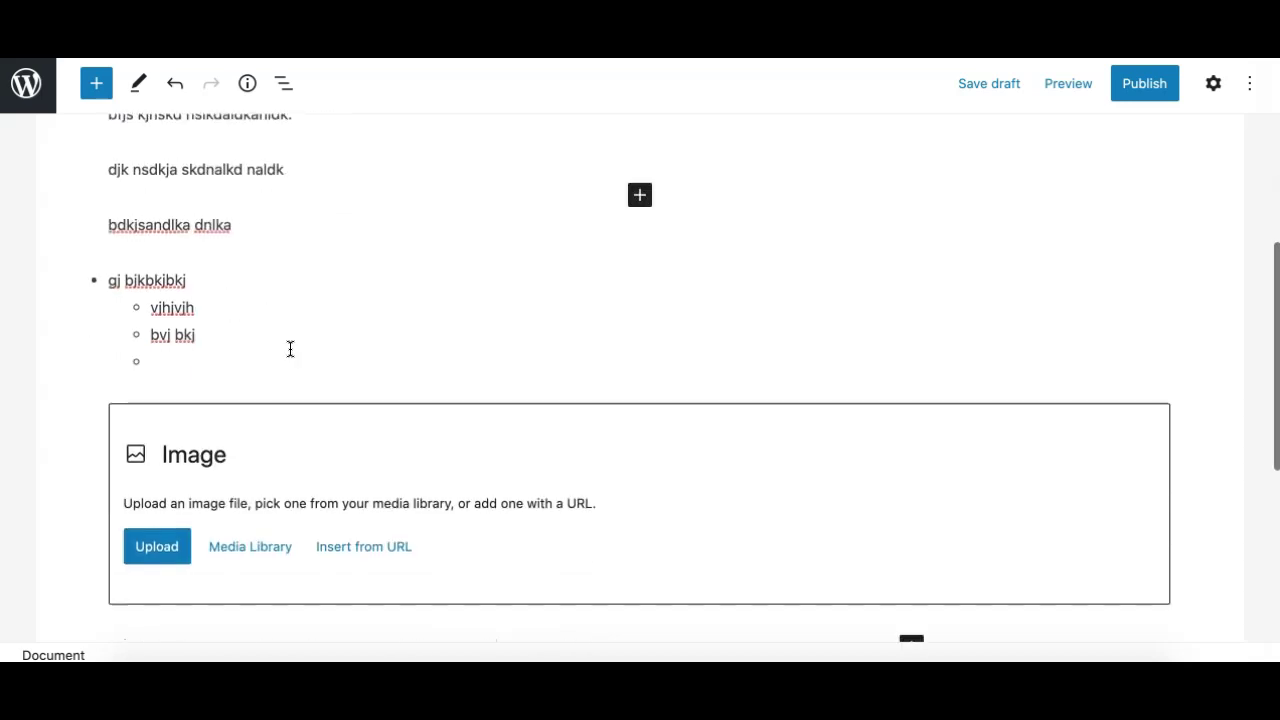
left_click(258, 224)
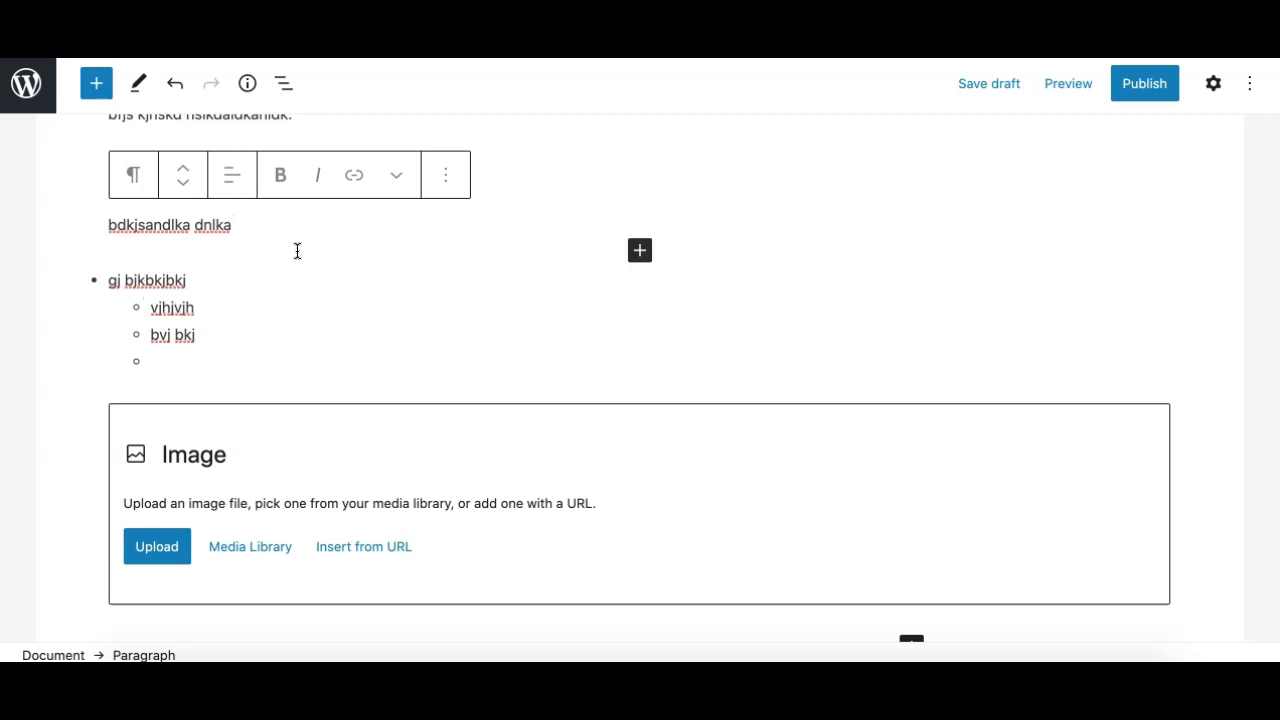
left_click(225, 226)
mouse_move(640, 250)
left_click(640, 256)
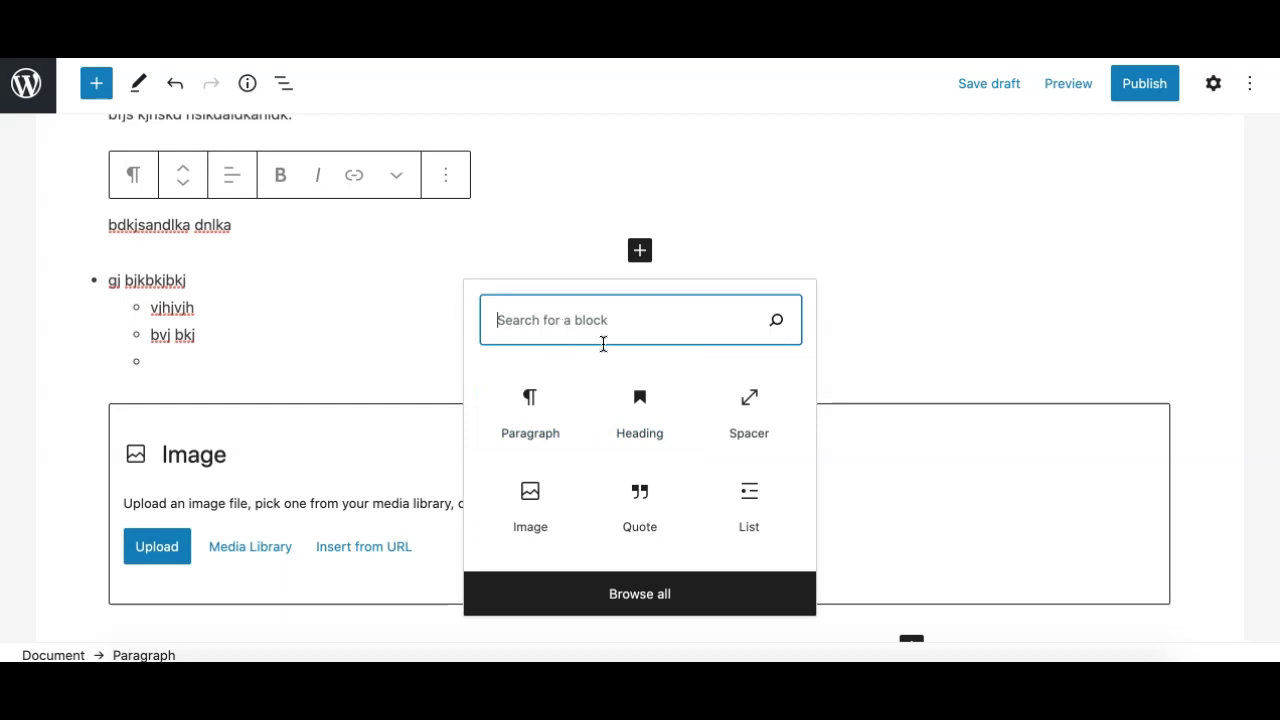
left_click(636, 418)
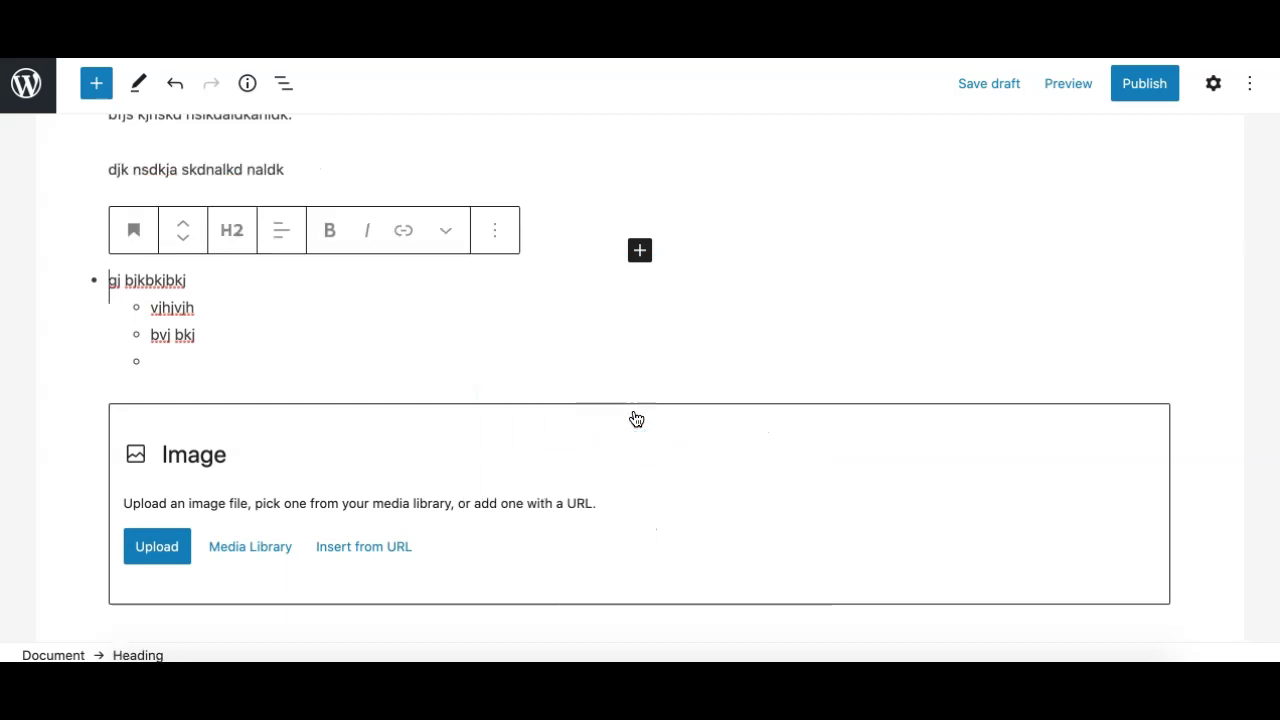
left_click(183, 279)
type("f")
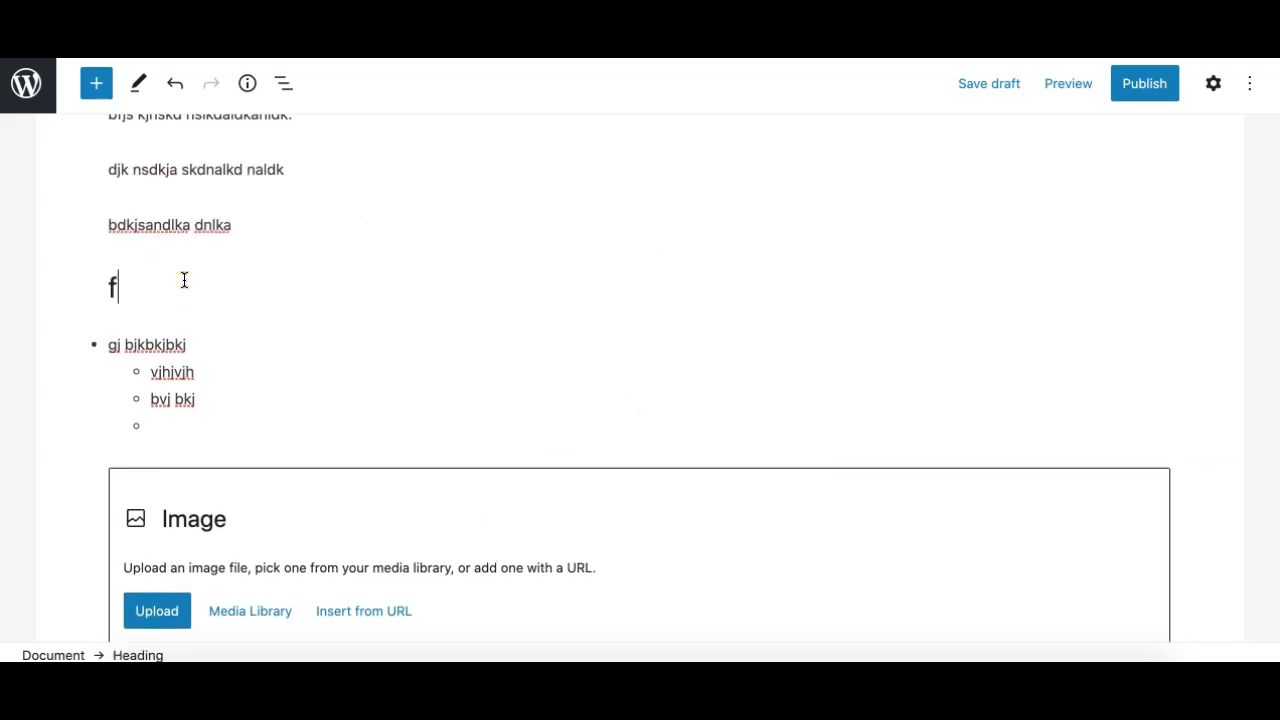
type("vhvhjbjjk")
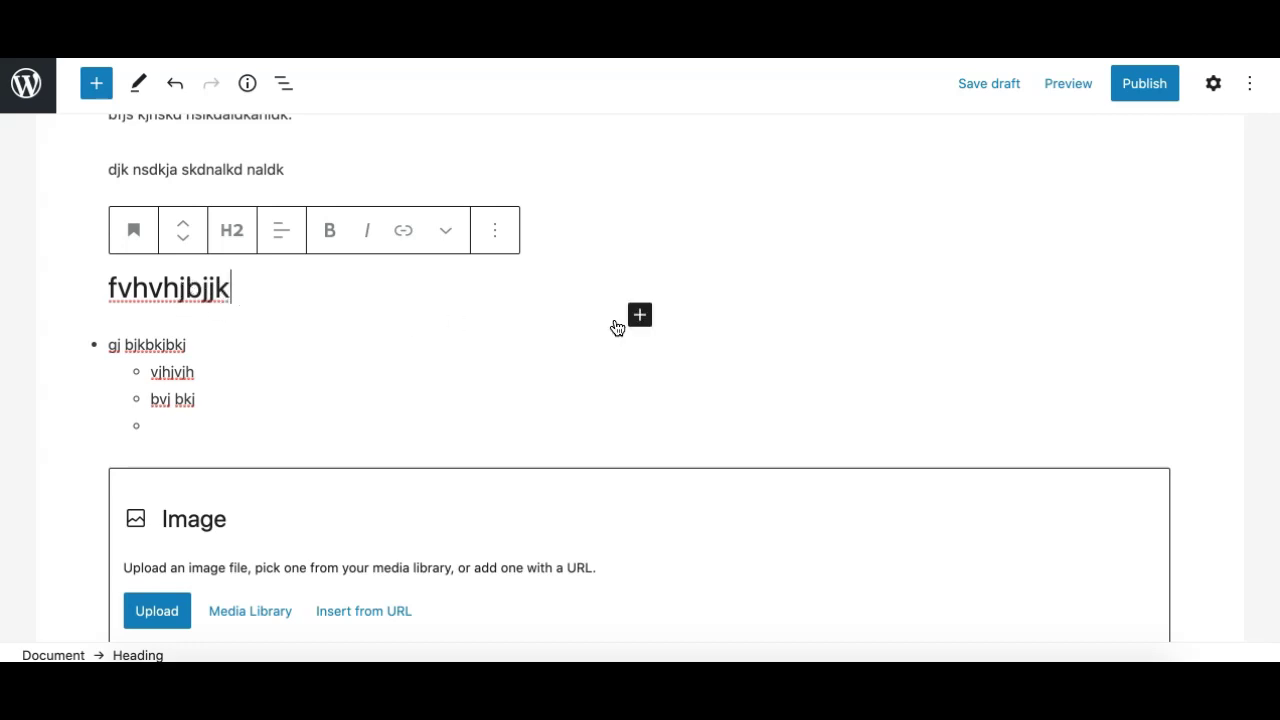
Insert an Image block from the full block library below the heading "fvhvhjbjjk"
left_click(96, 86)
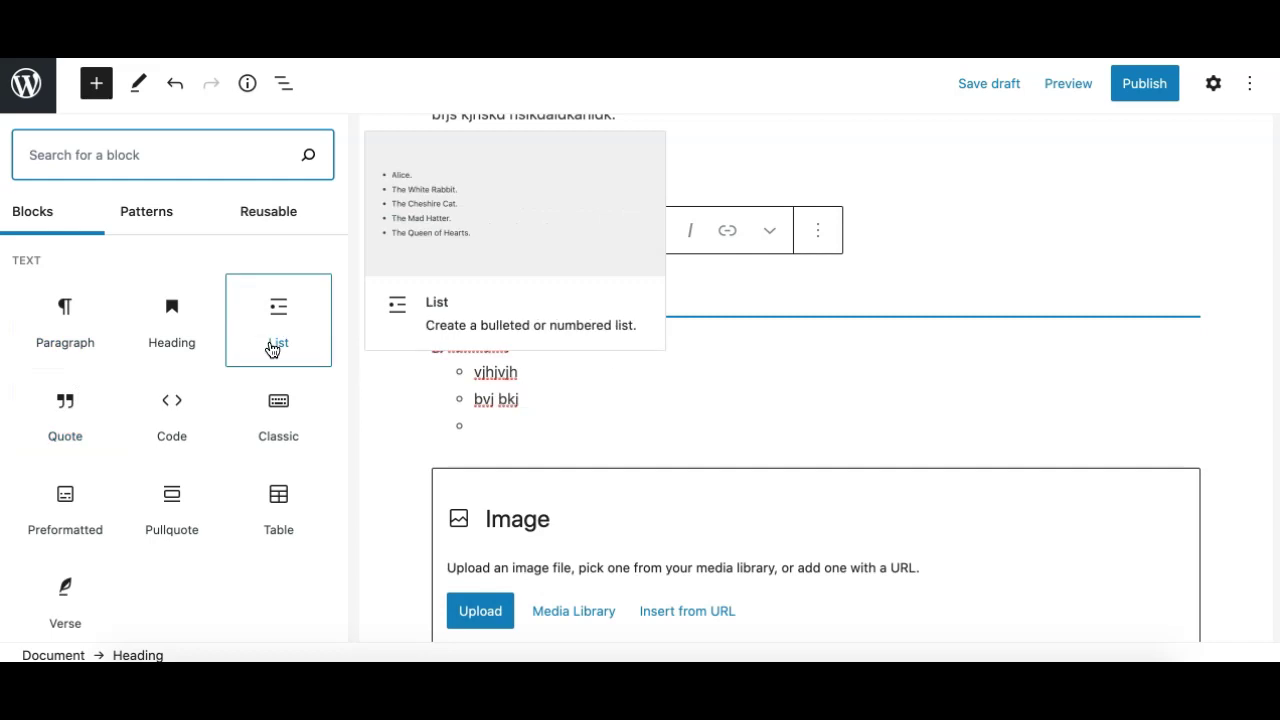
scroll(200, 457, "down", 5)
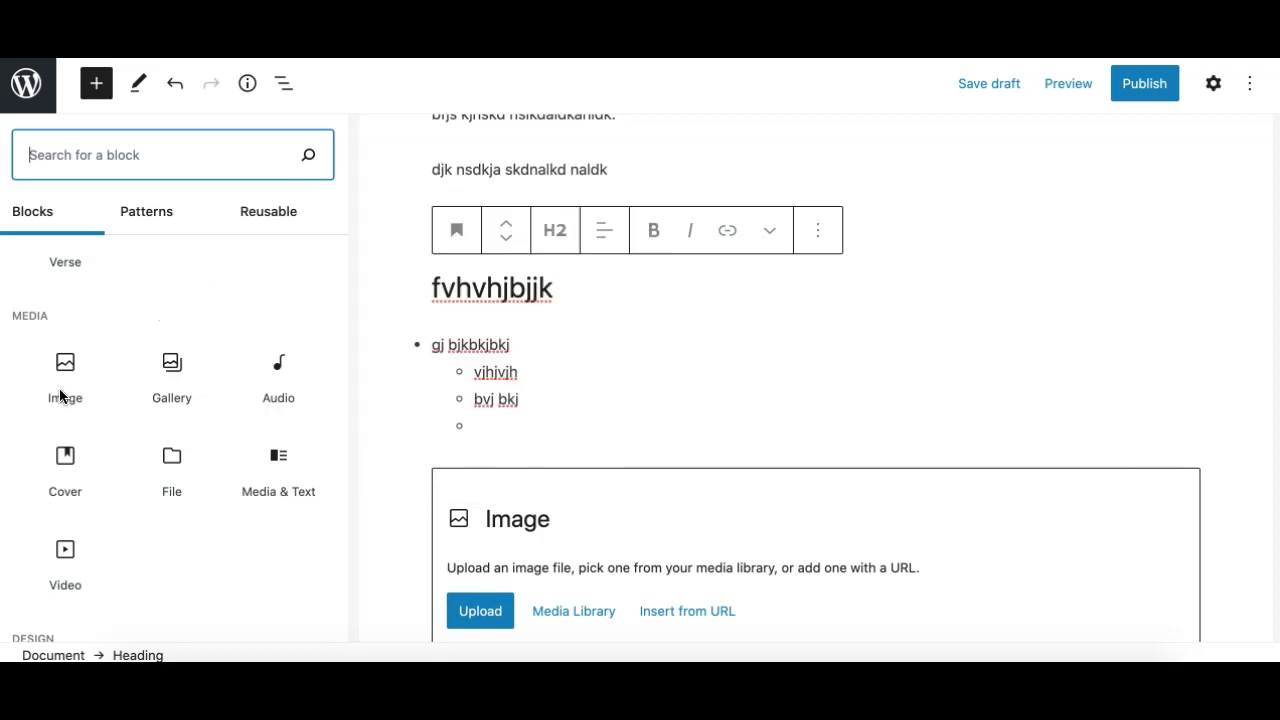
mouse_move(62, 395)
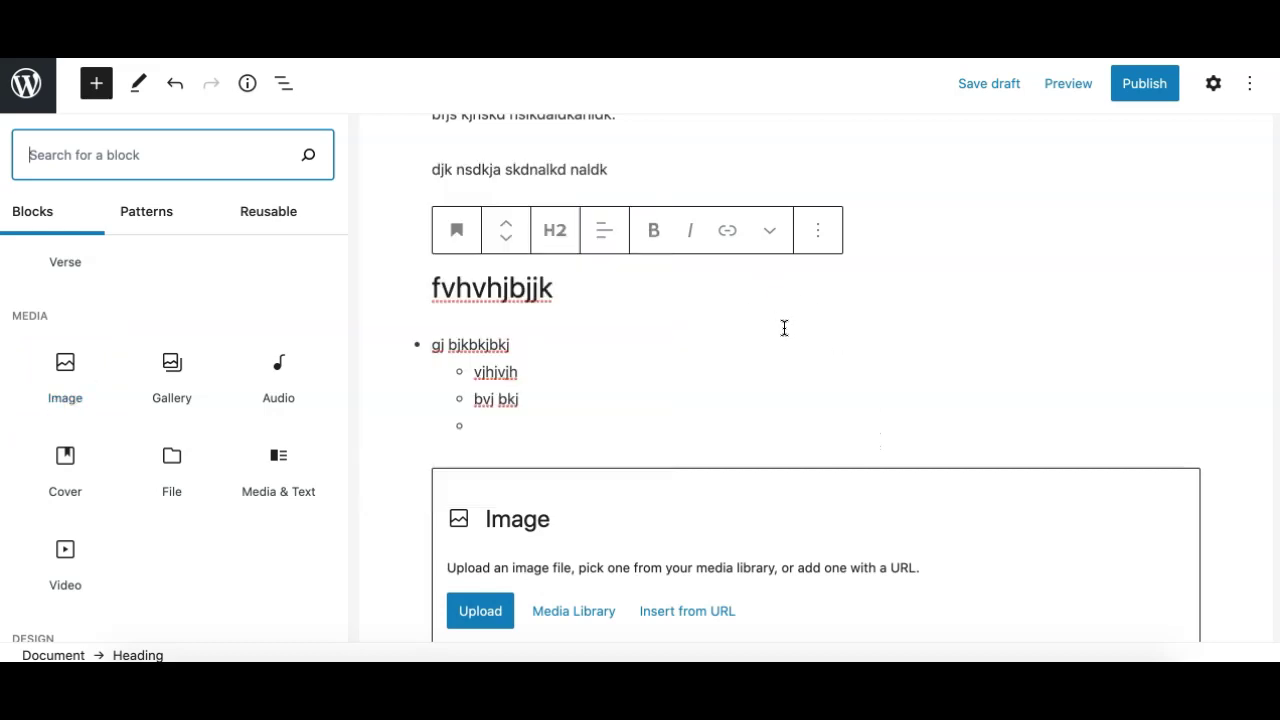
left_click(69, 400)
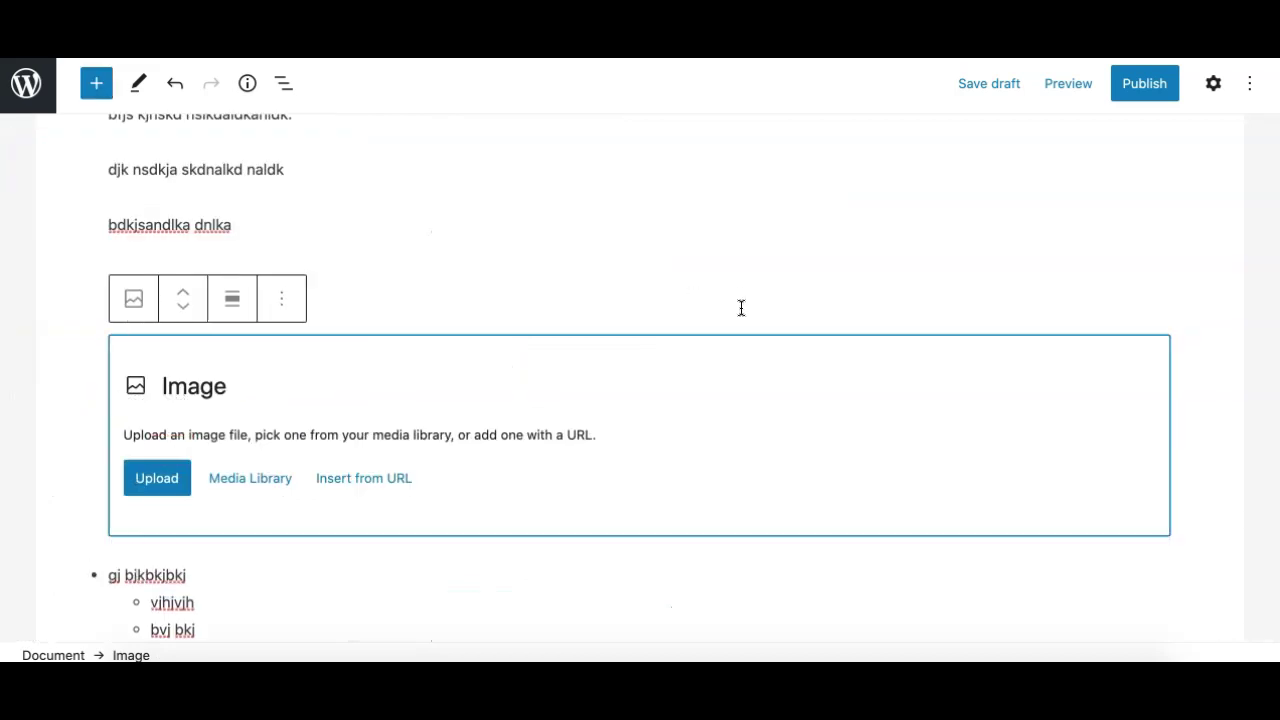
Add a second Heading block with the text "hvhjbj" directly below the heading "fvhvhjbjjk"
left_click(400, 289)
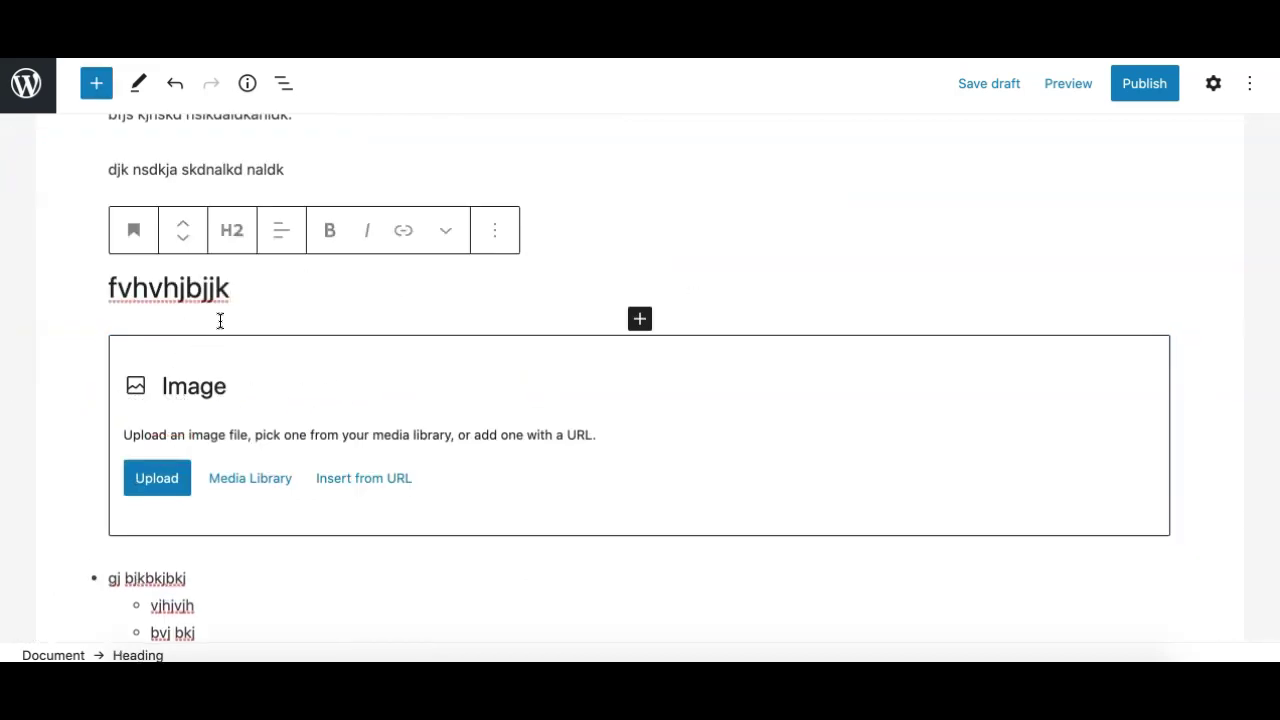
scroll(220, 320, "up", 4)
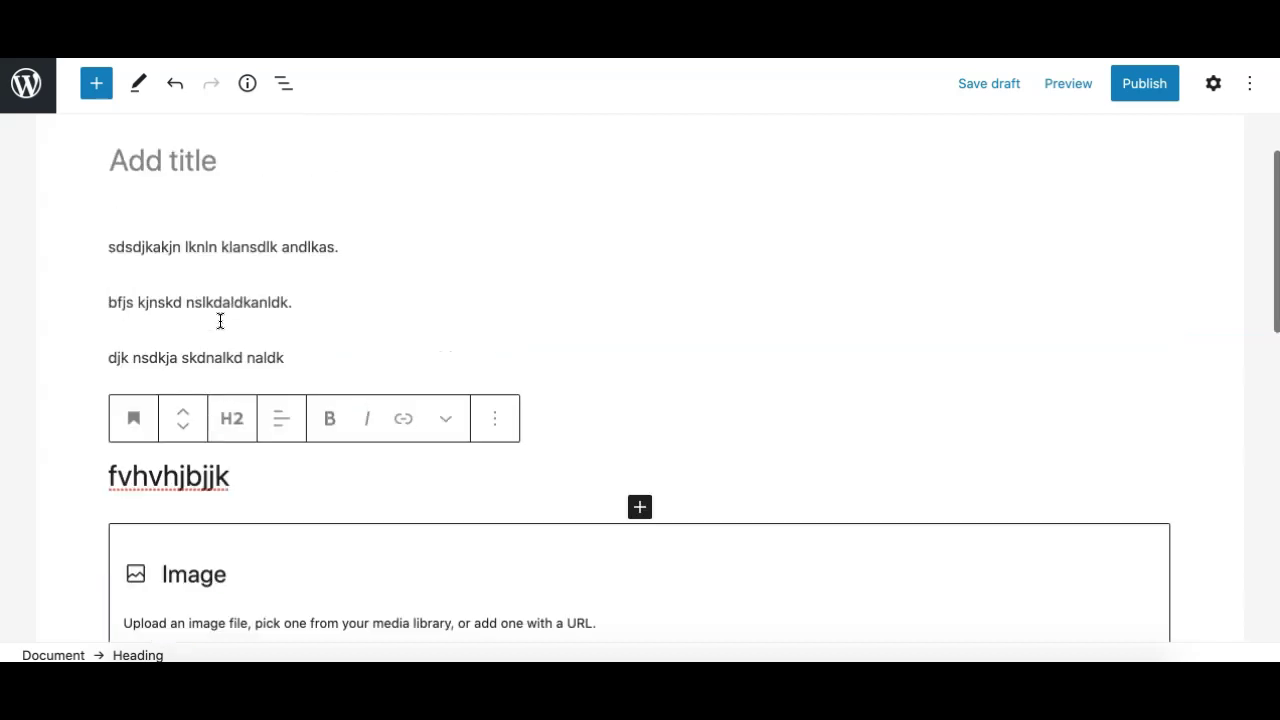
scroll(220, 322, "down", 2)
scroll(220, 322, "down", 1)
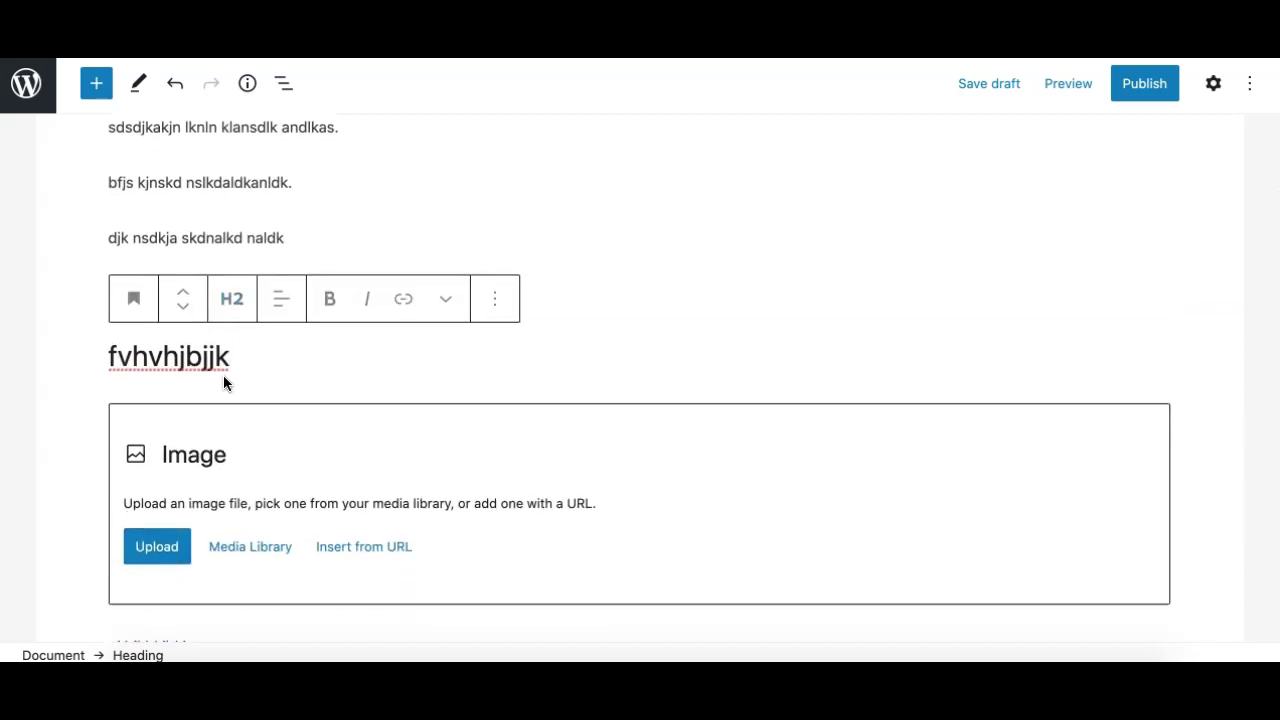
left_click(251, 357)
scroll(239, 358, "down", 1)
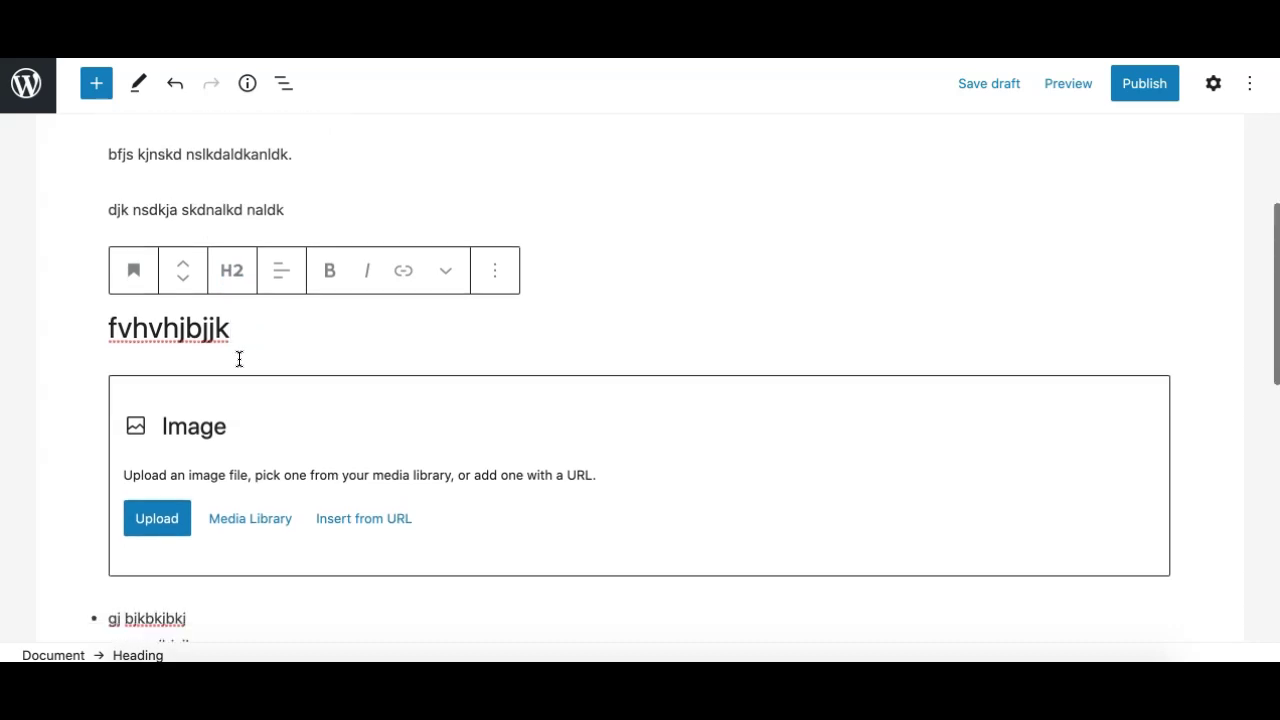
key("Return")
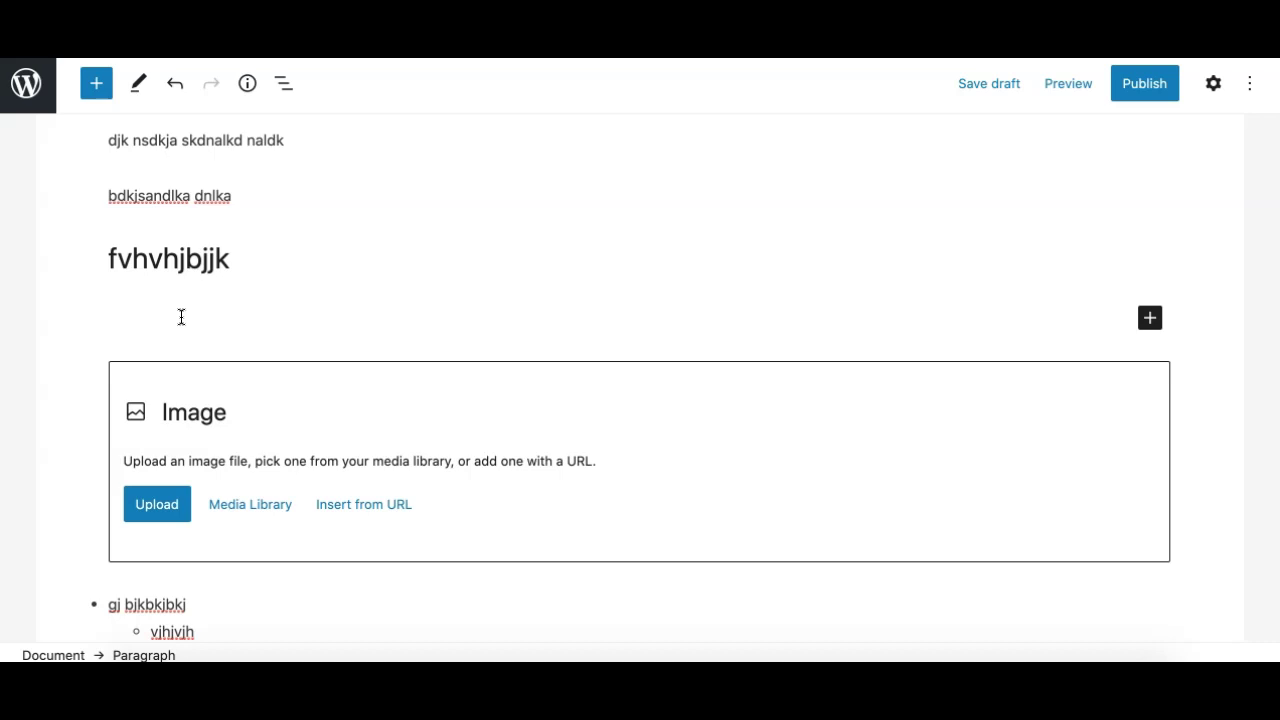
left_click(1150, 318)
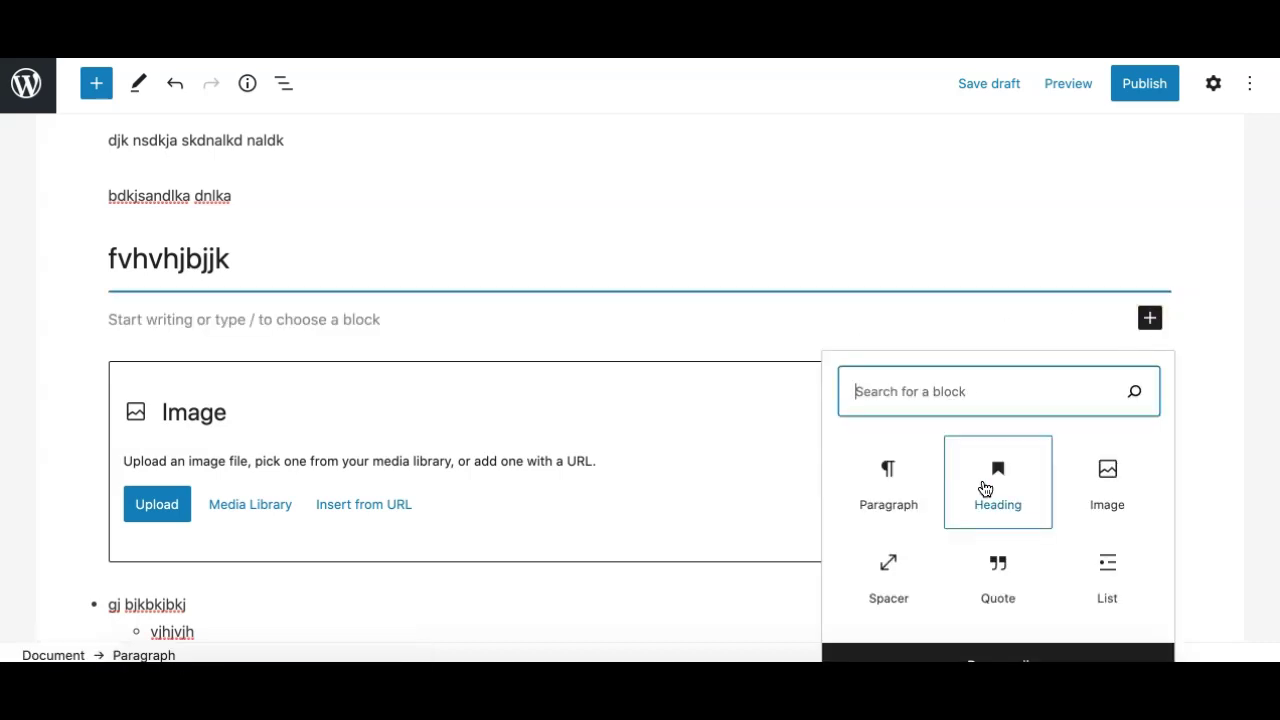
left_click(985, 488)
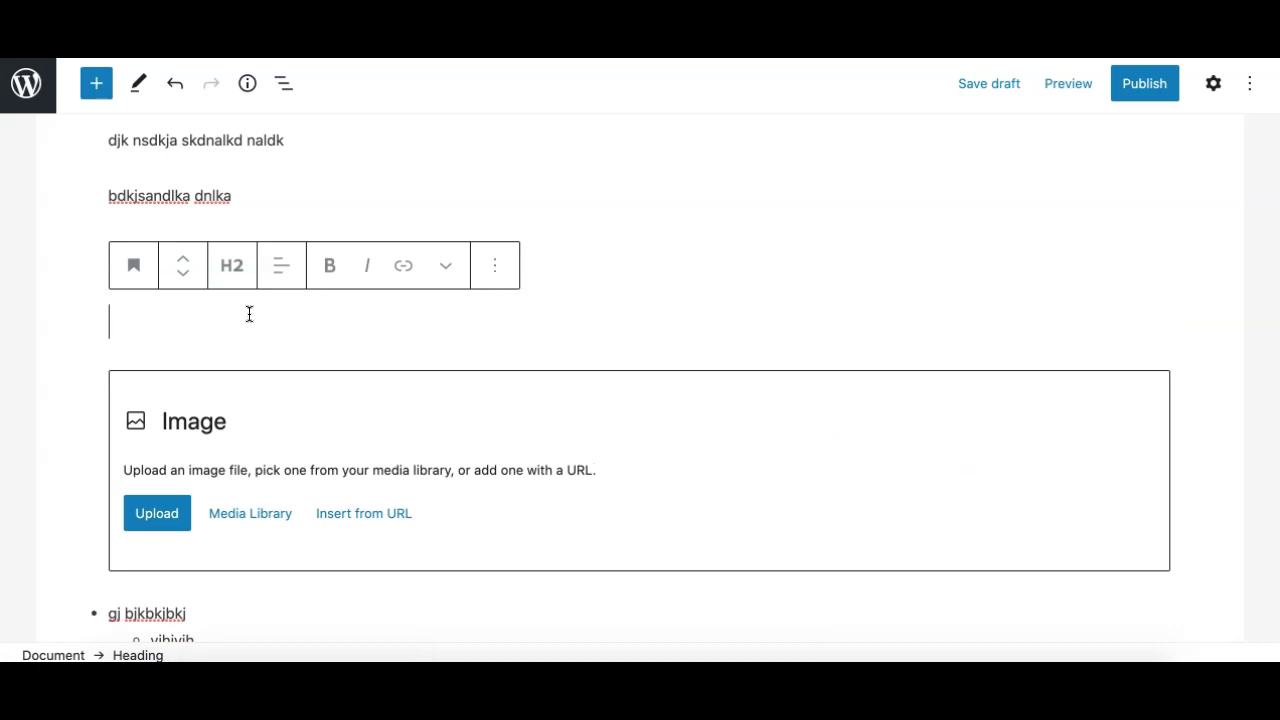
type("hvhjbj")
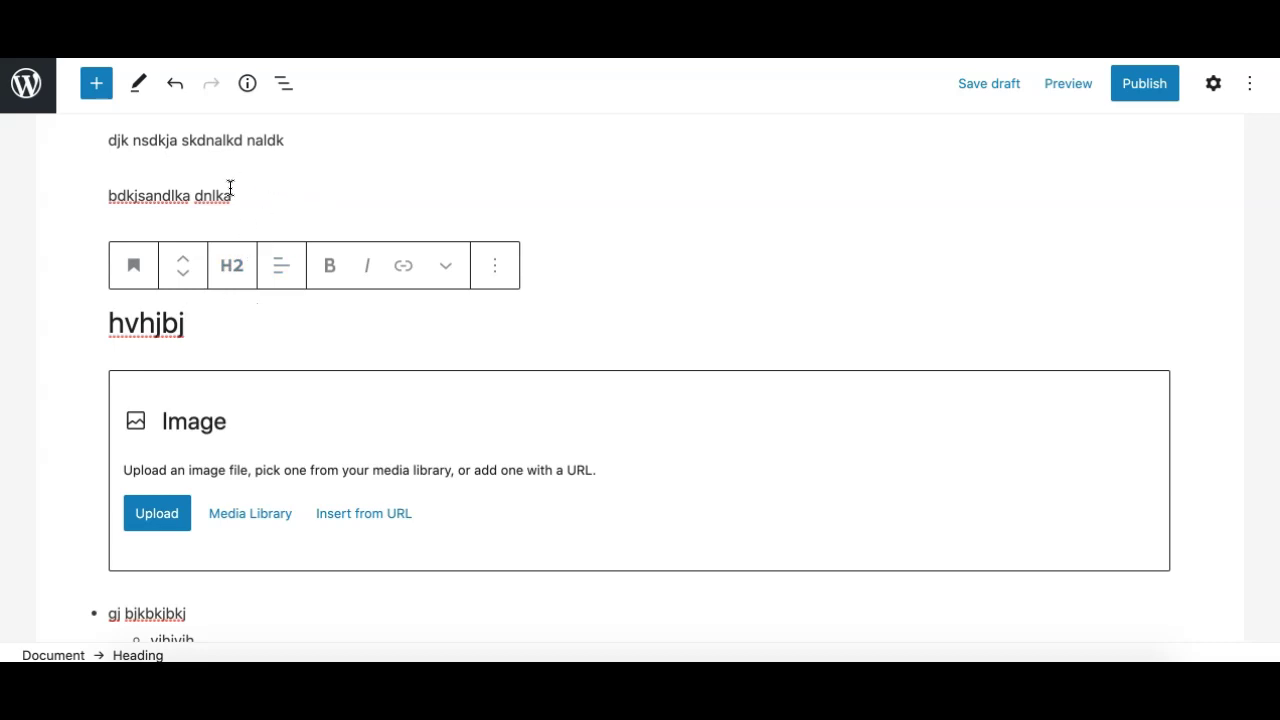
Insert an empty block before the paragraph "bdkjsandlka dnlka" and make it an Image block
scroll(220, 192, "up", 1)
scroll(217, 194, "down", 3)
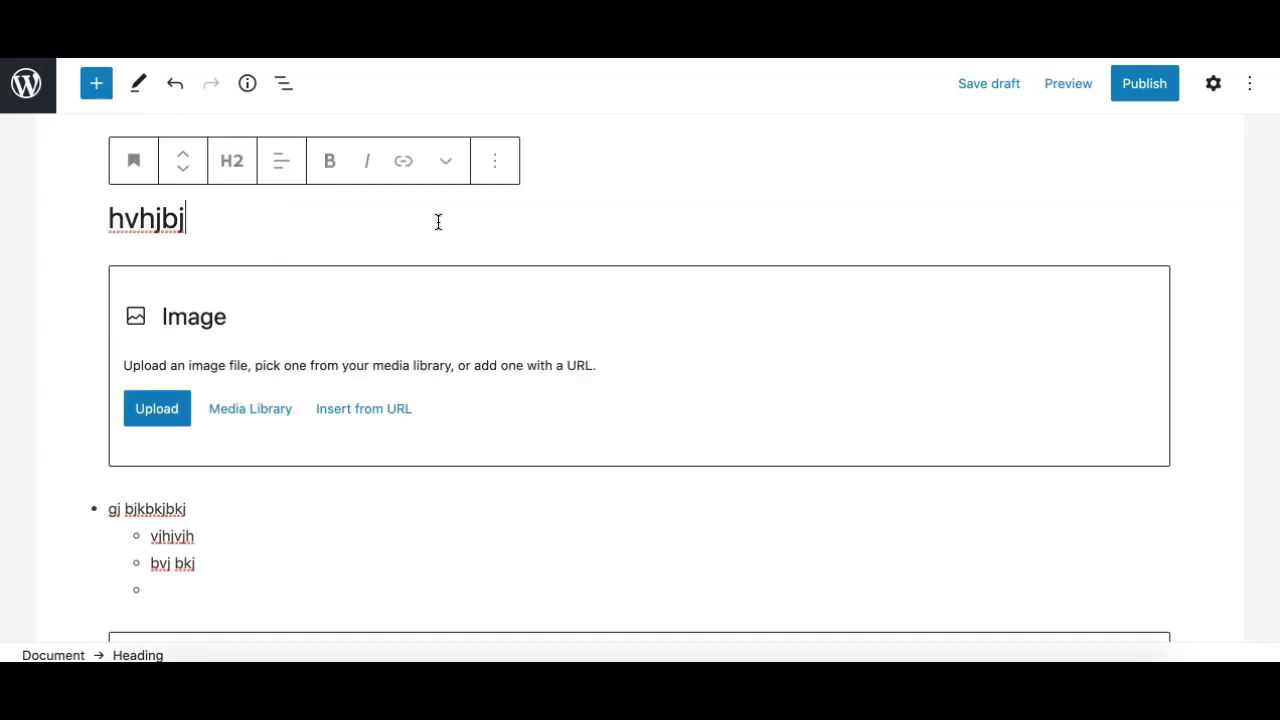
scroll(434, 231, "up", 3)
scroll(434, 231, "down", 2)
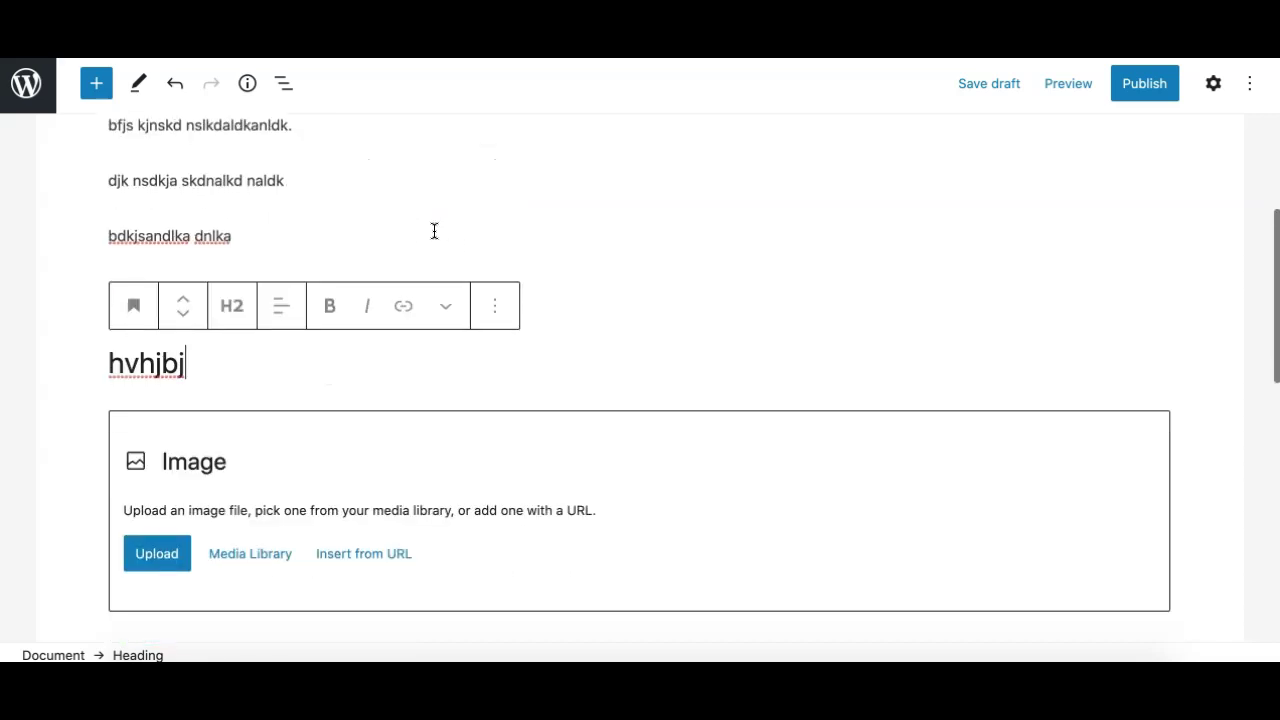
left_click(316, 191)
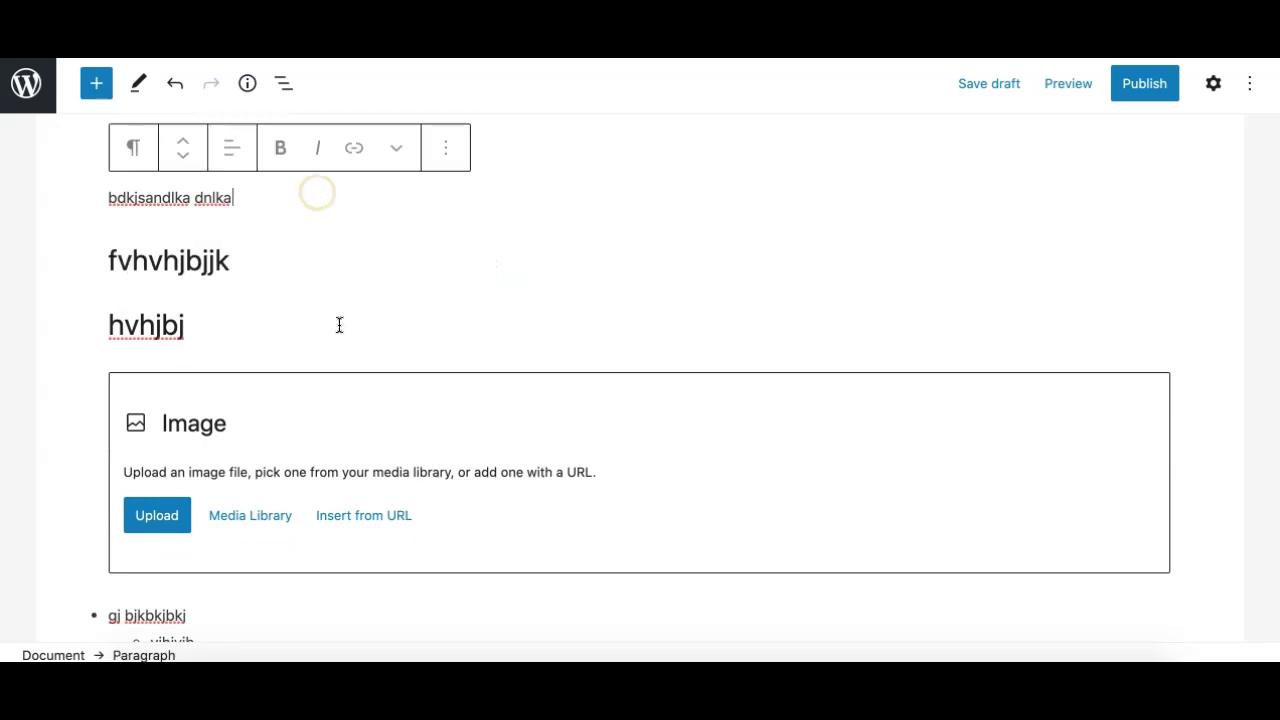
left_click(447, 152)
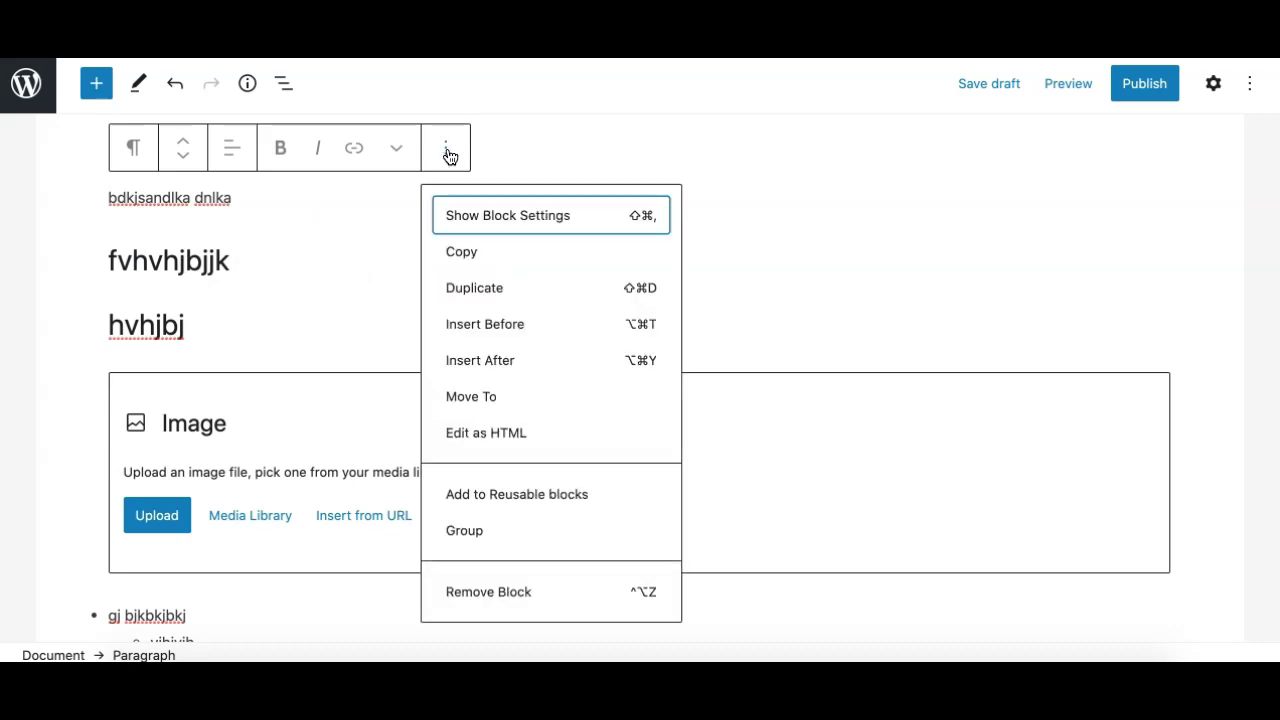
left_click(488, 328)
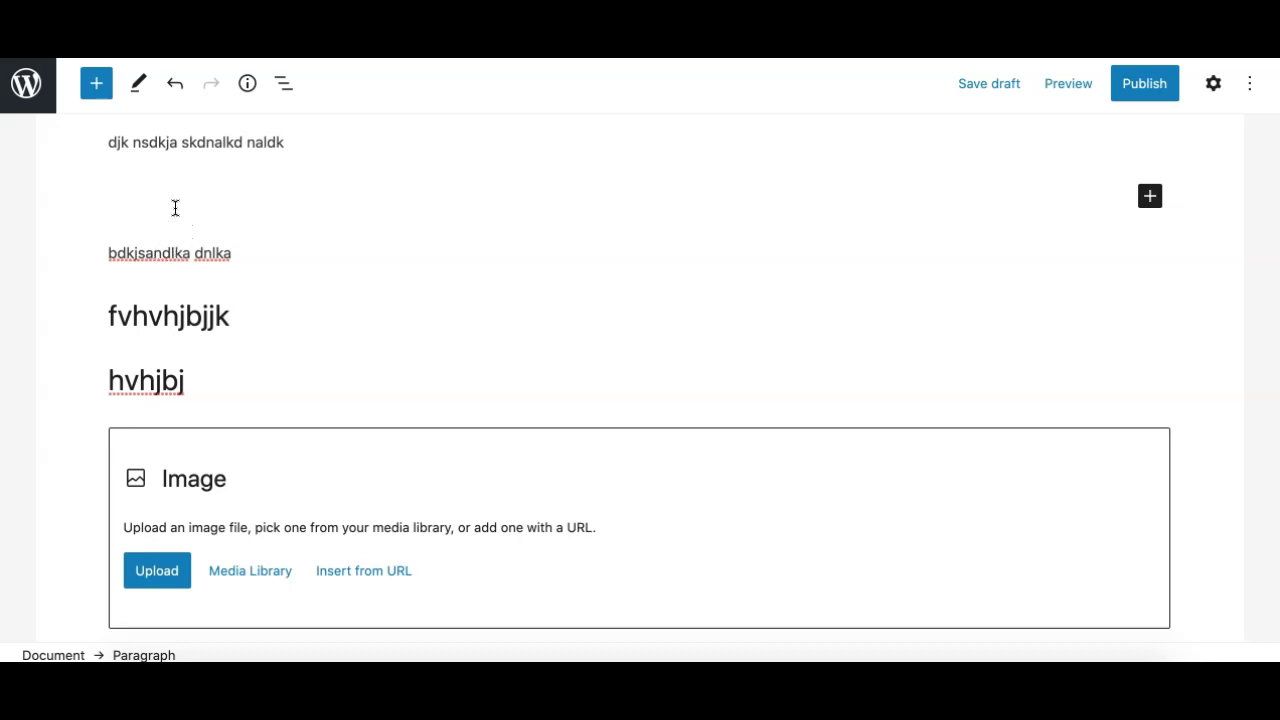
left_click(1150, 196)
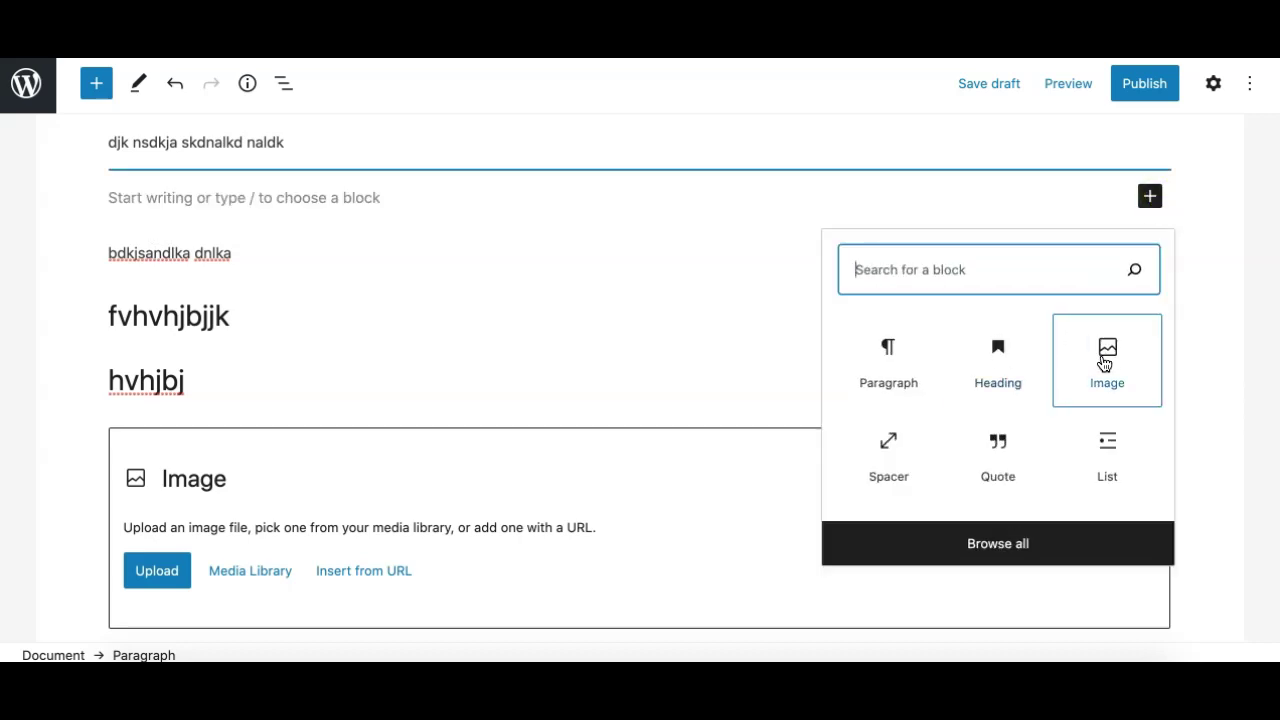
left_click(1105, 362)
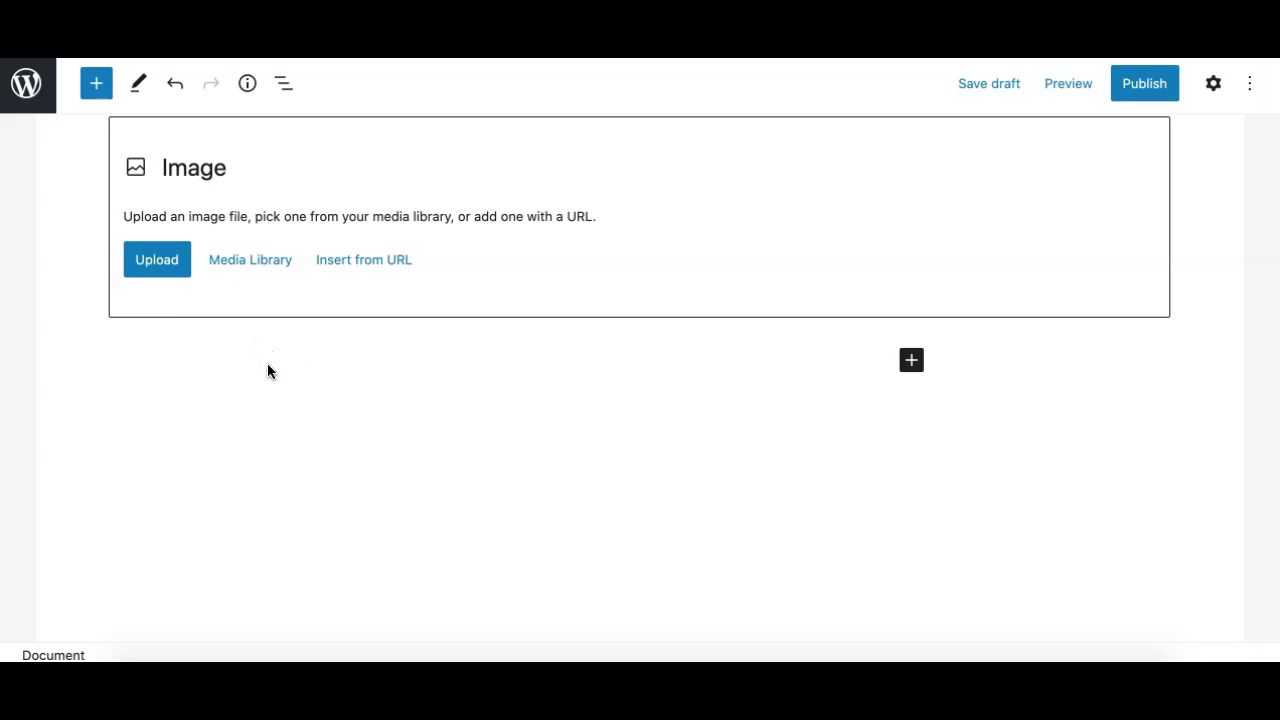
Start a "/" block command in a new paragraph below the last Image block on the page
left_click(238, 362)
left_click(298, 392)
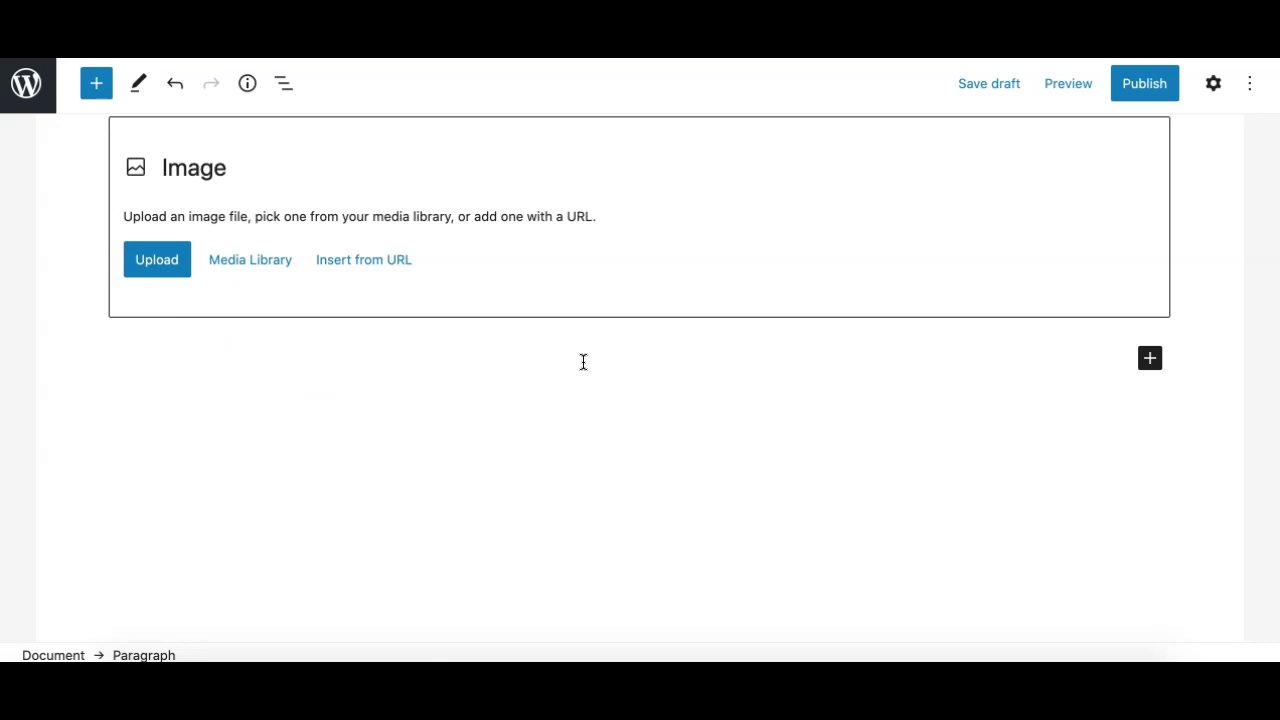
type("/")
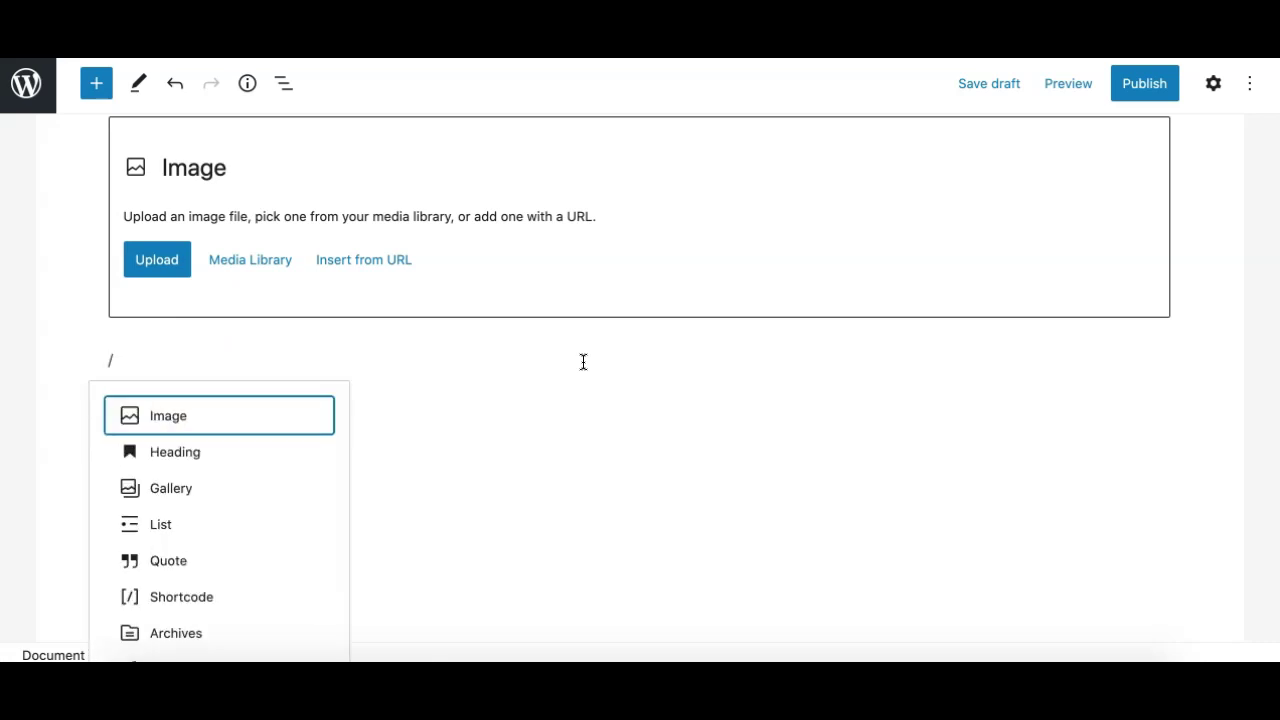
Browse the range of block types offered by the "/" command
scroll(258, 527, "down", 1)
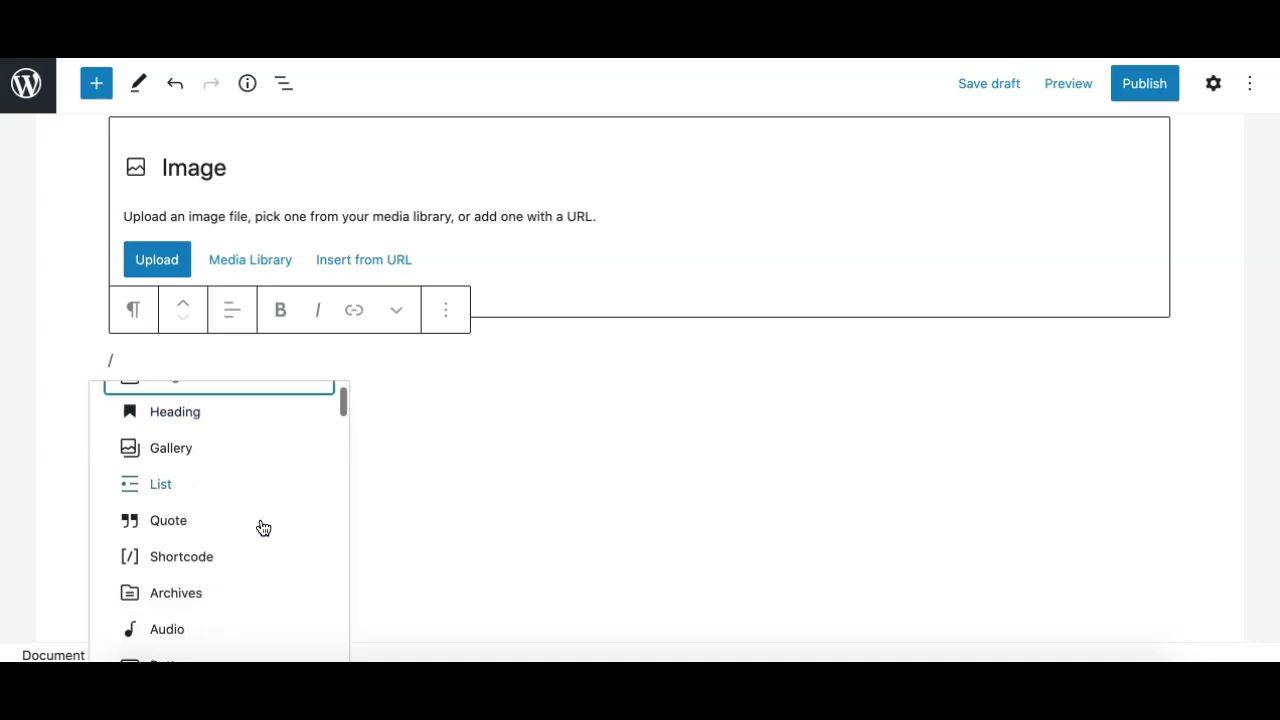
scroll(263, 528, "down", 5)
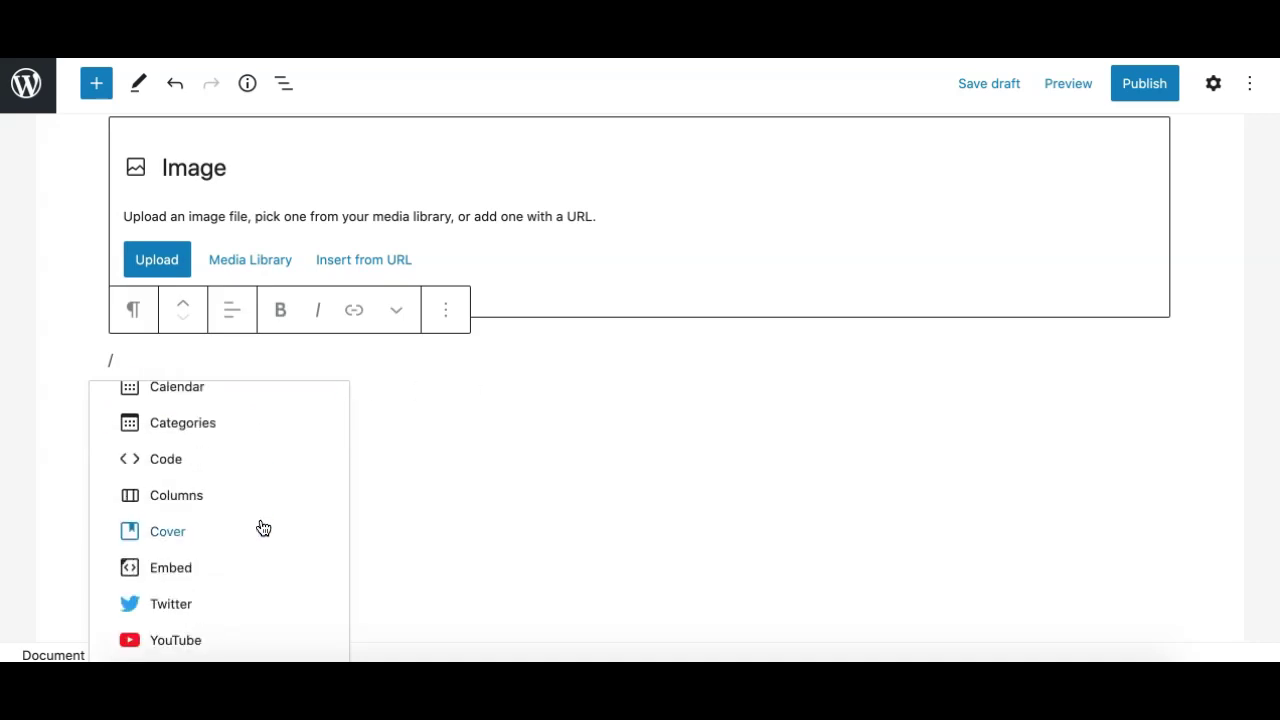
scroll(263, 528, "down", 2)
scroll(263, 528, "up", 1)
scroll(263, 528, "down", 3)
scroll(263, 528, "up", 8)
scroll(263, 528, "up", 2)
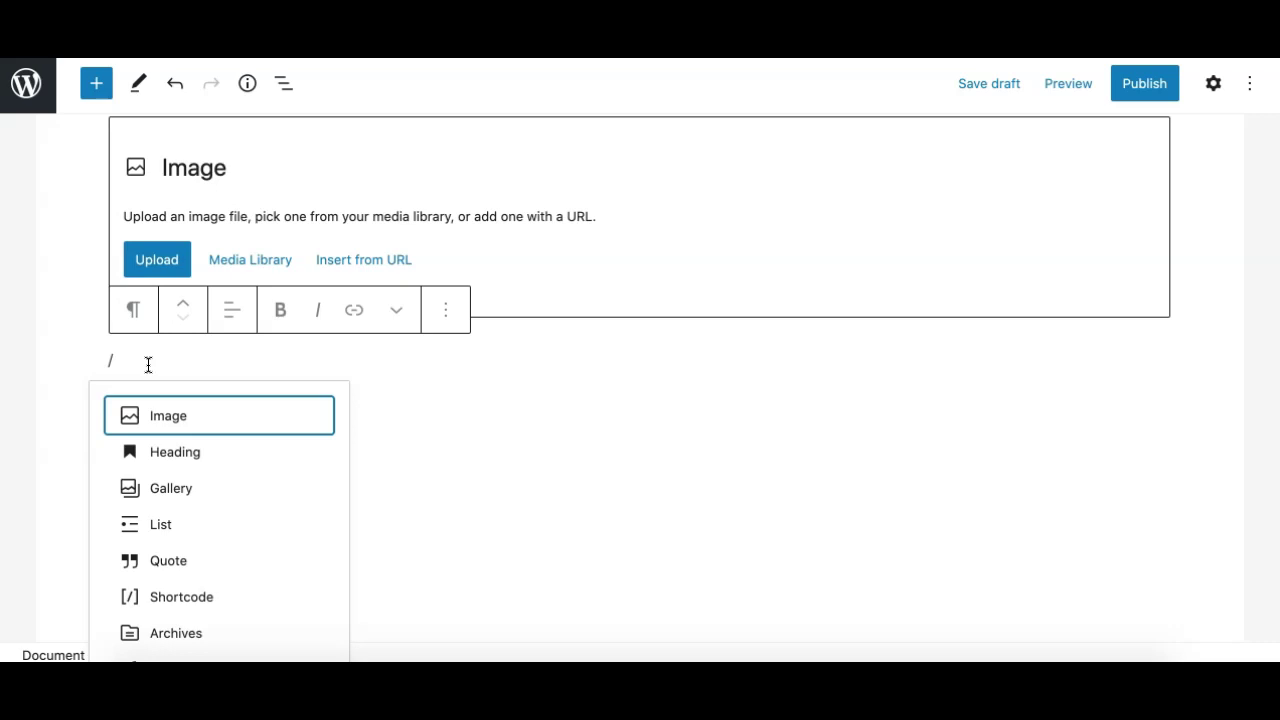
Complete the block command as "/table" and create a table with two columns and two rows
type("ta")
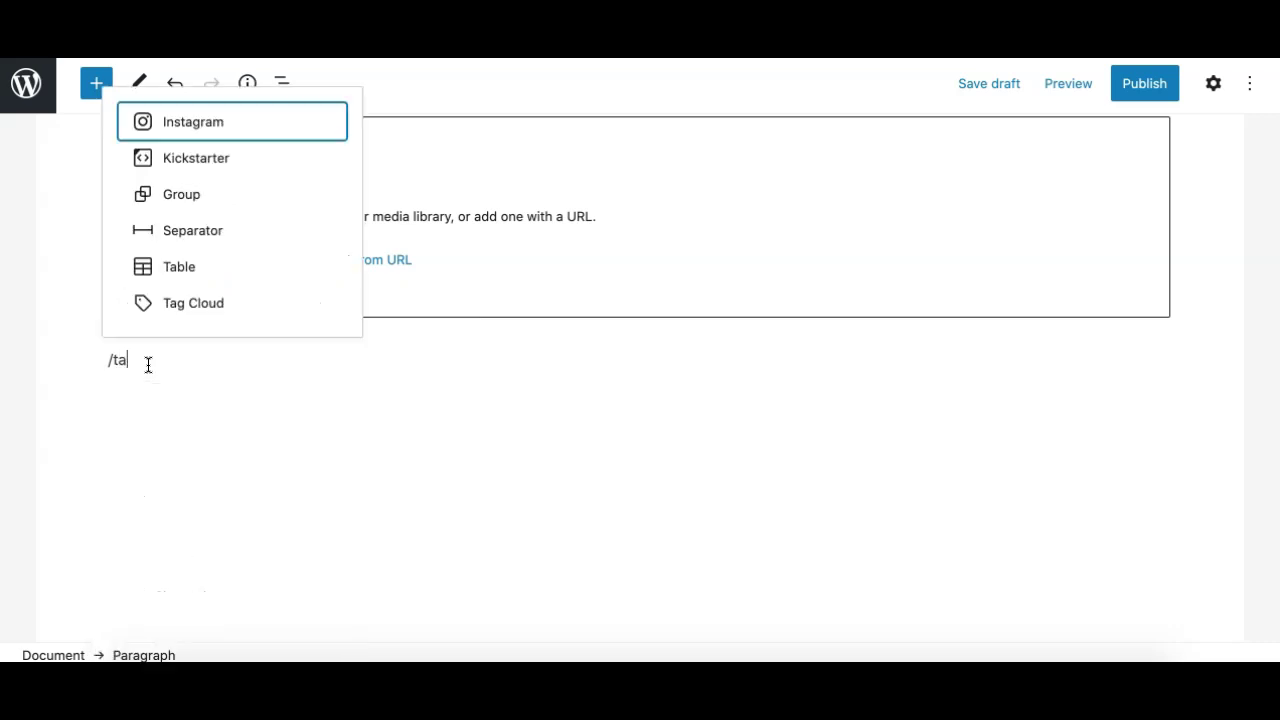
type("ble")
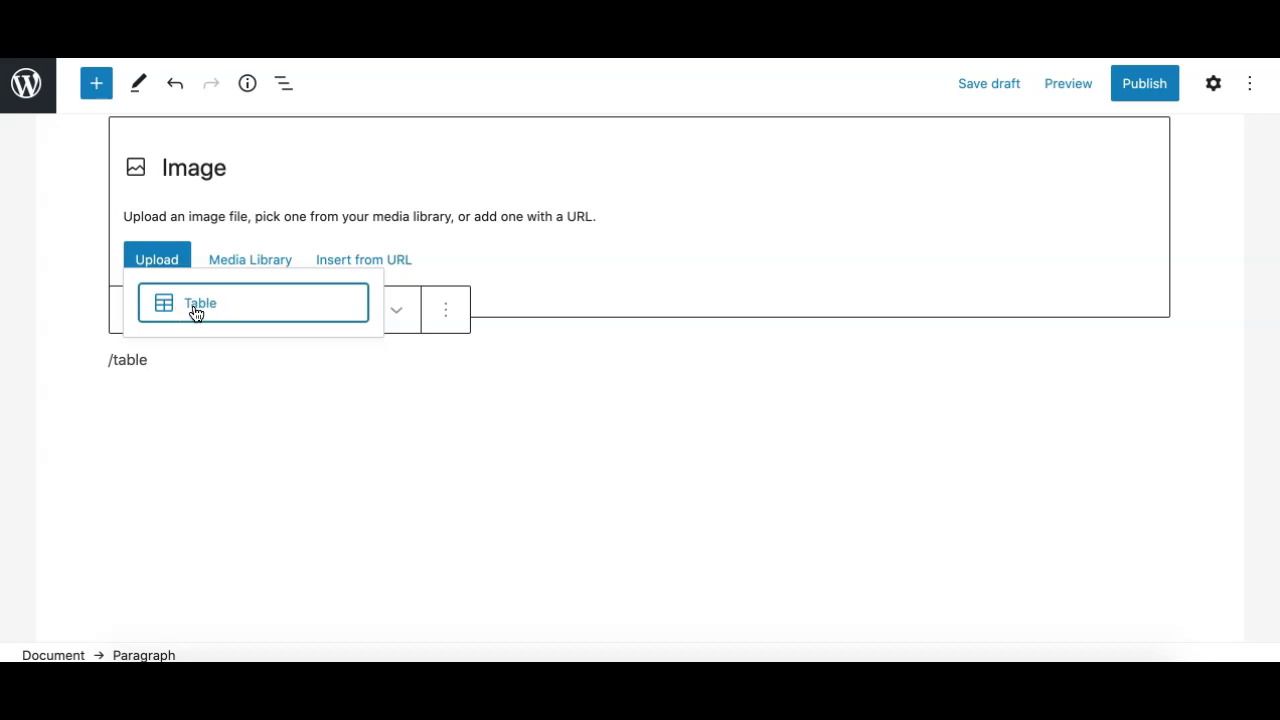
left_click(204, 312)
left_click(392, 507)
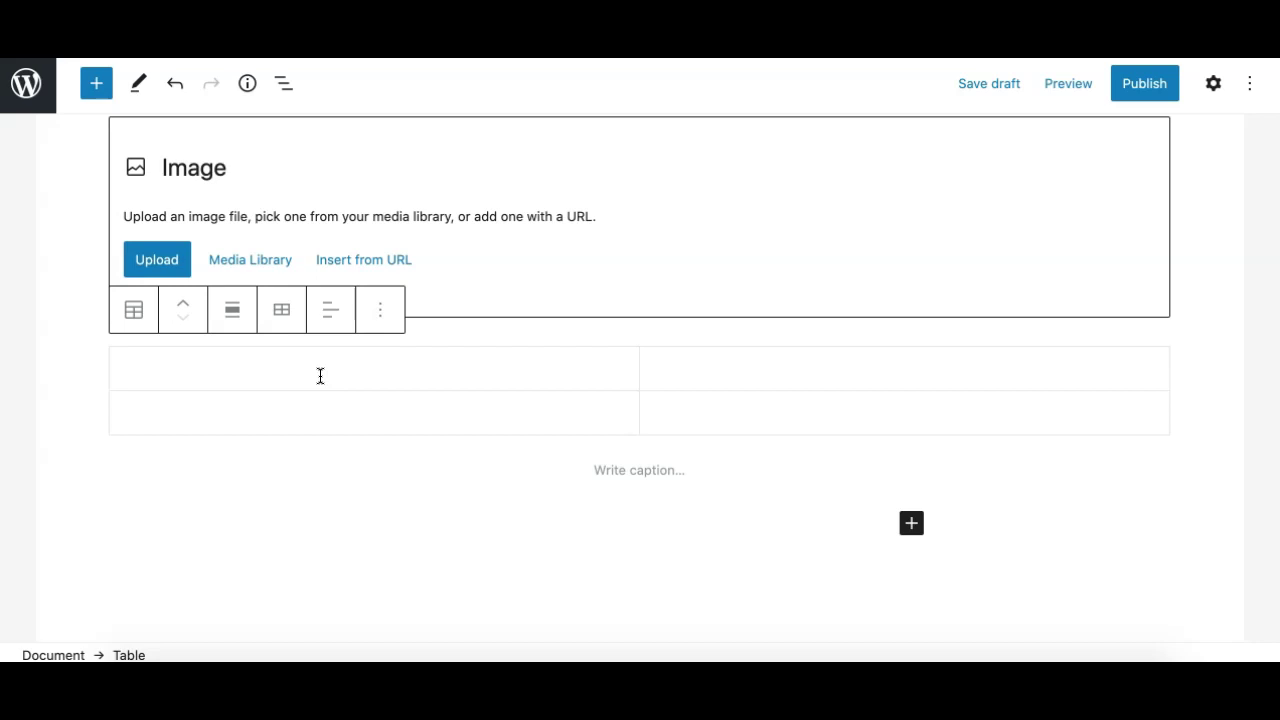
left_click(247, 471)
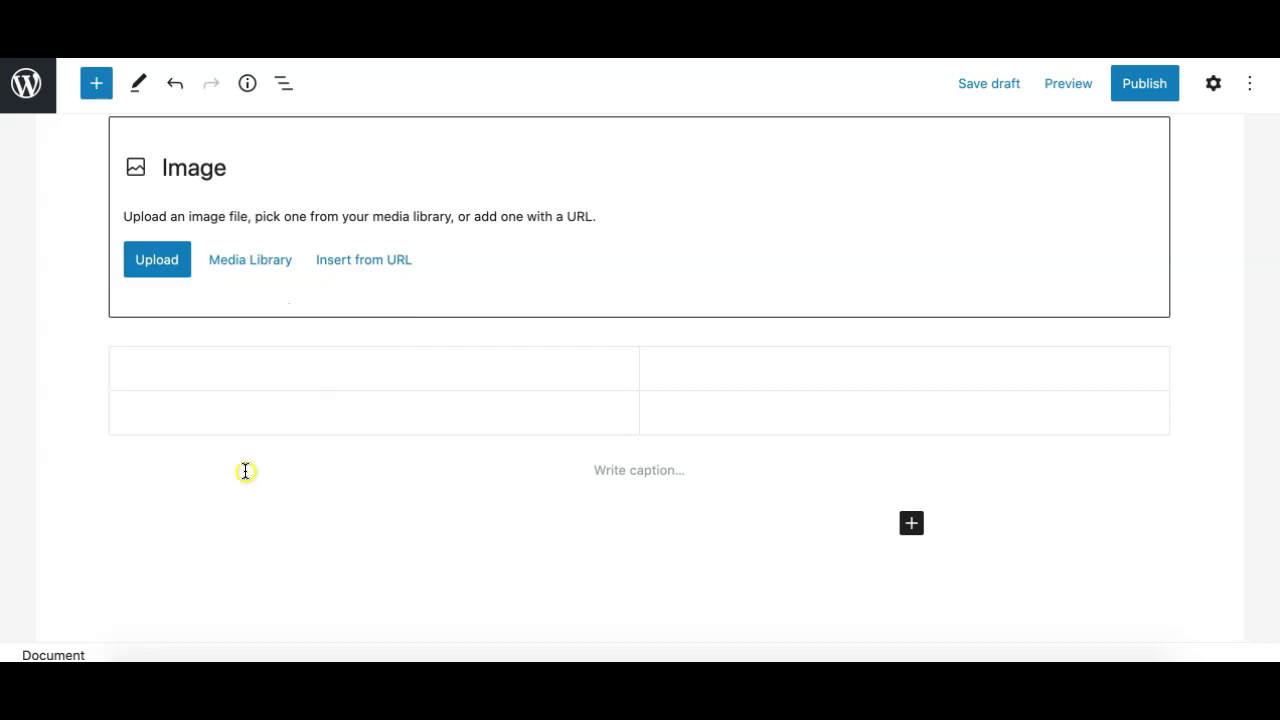
Add a paragraph below the table with the text "dakjdnaksndaklndl akndlkan dklan dlkand andkla."
left_click(262, 517)
left_click(475, 523)
type("dakjdnaksndaklndl akndlkan dklan d")
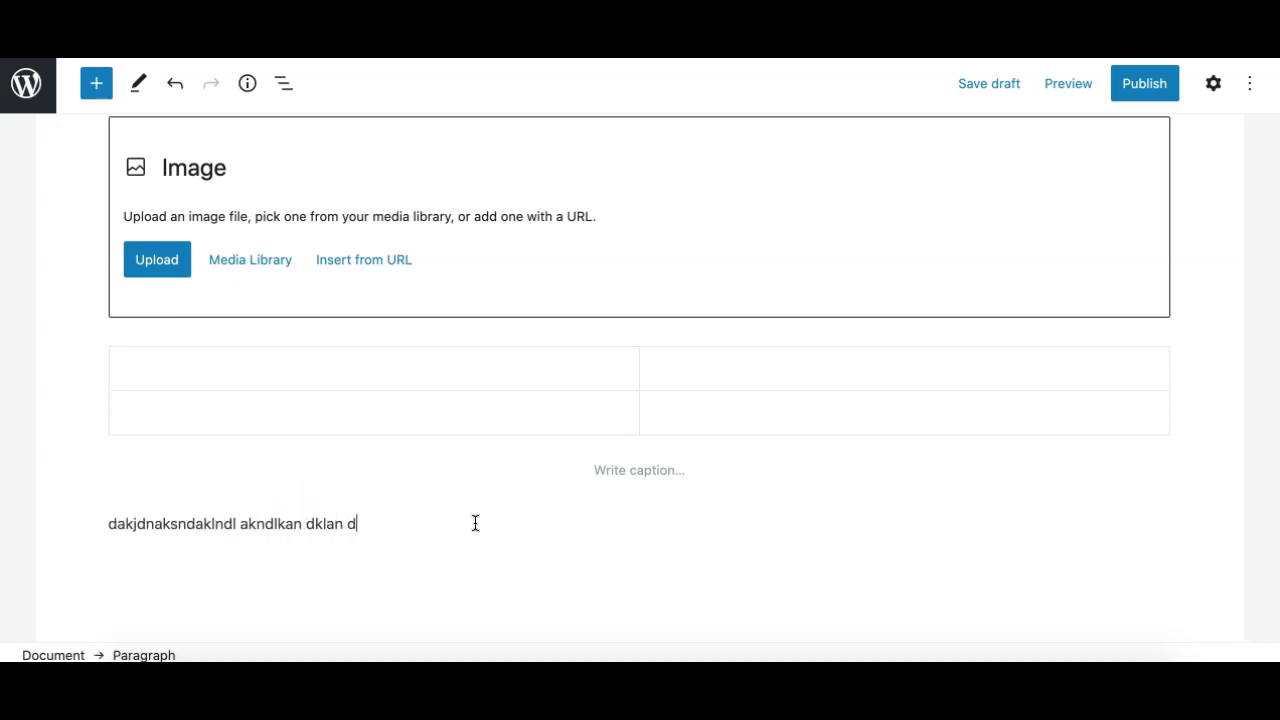
type("lkand andkla")
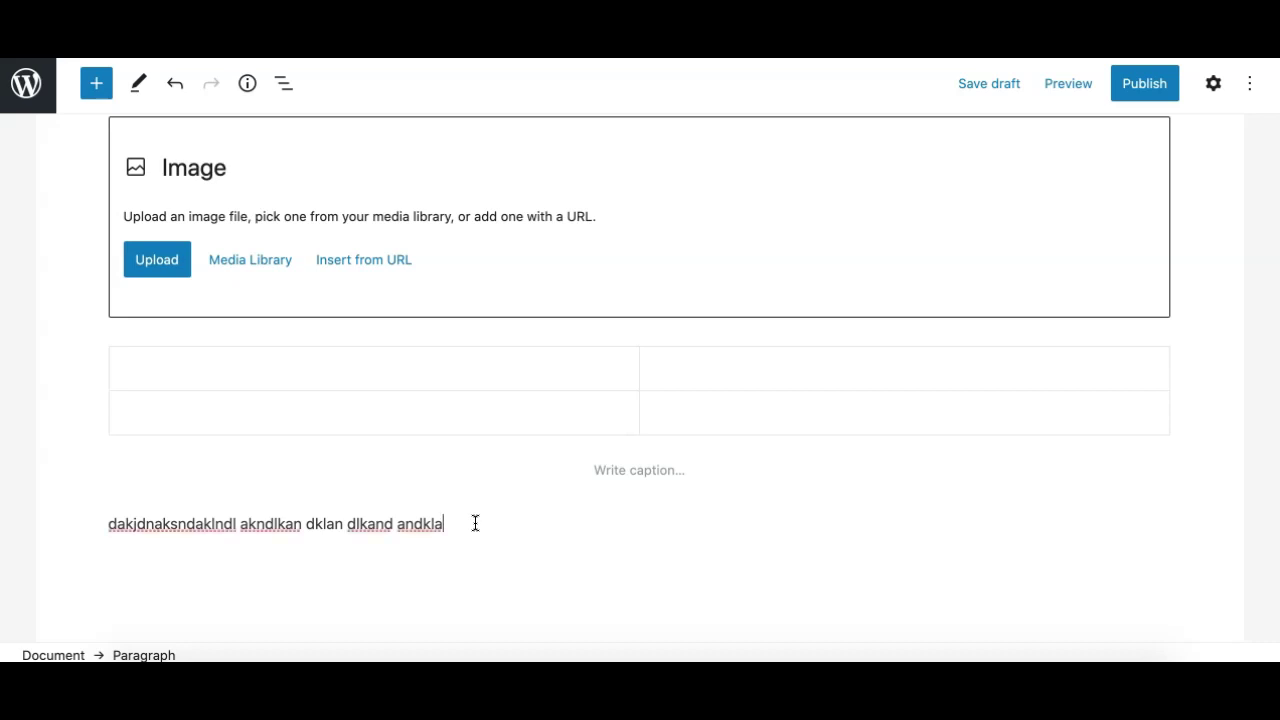
type(".")
Insert an Image block in a new line below the paragraph using the "/image" command
key("Return")
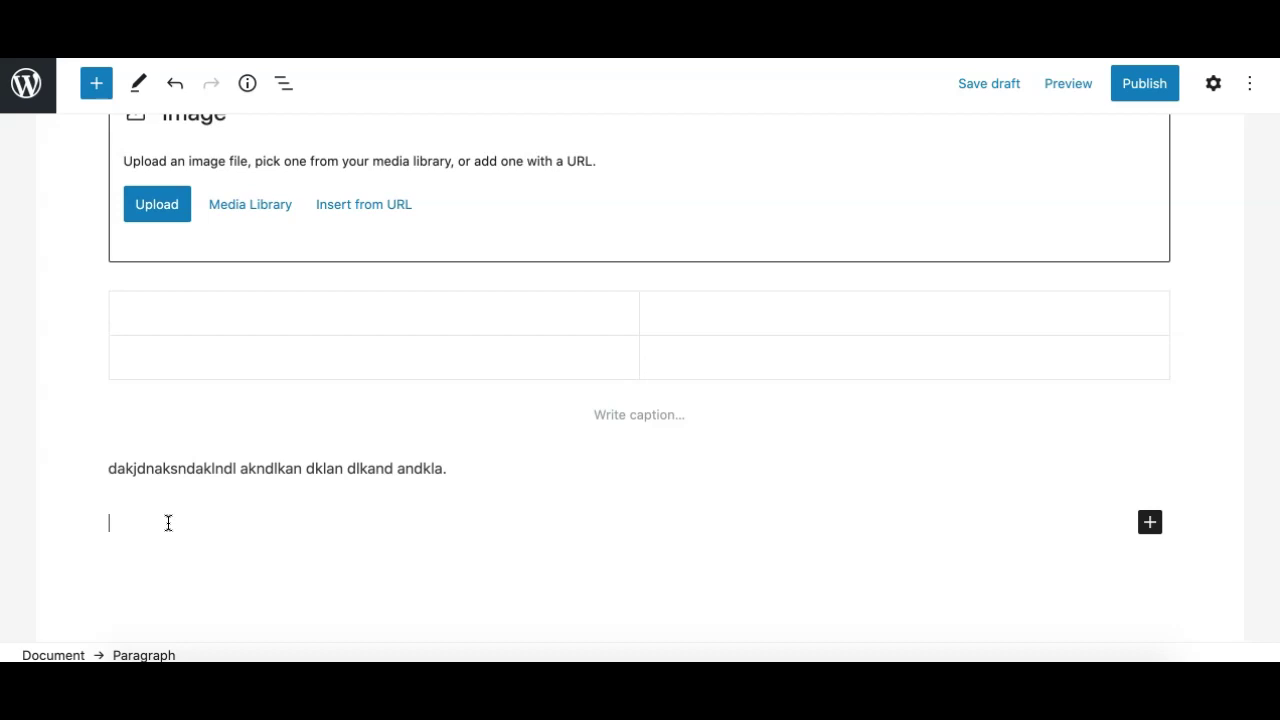
type("/image")
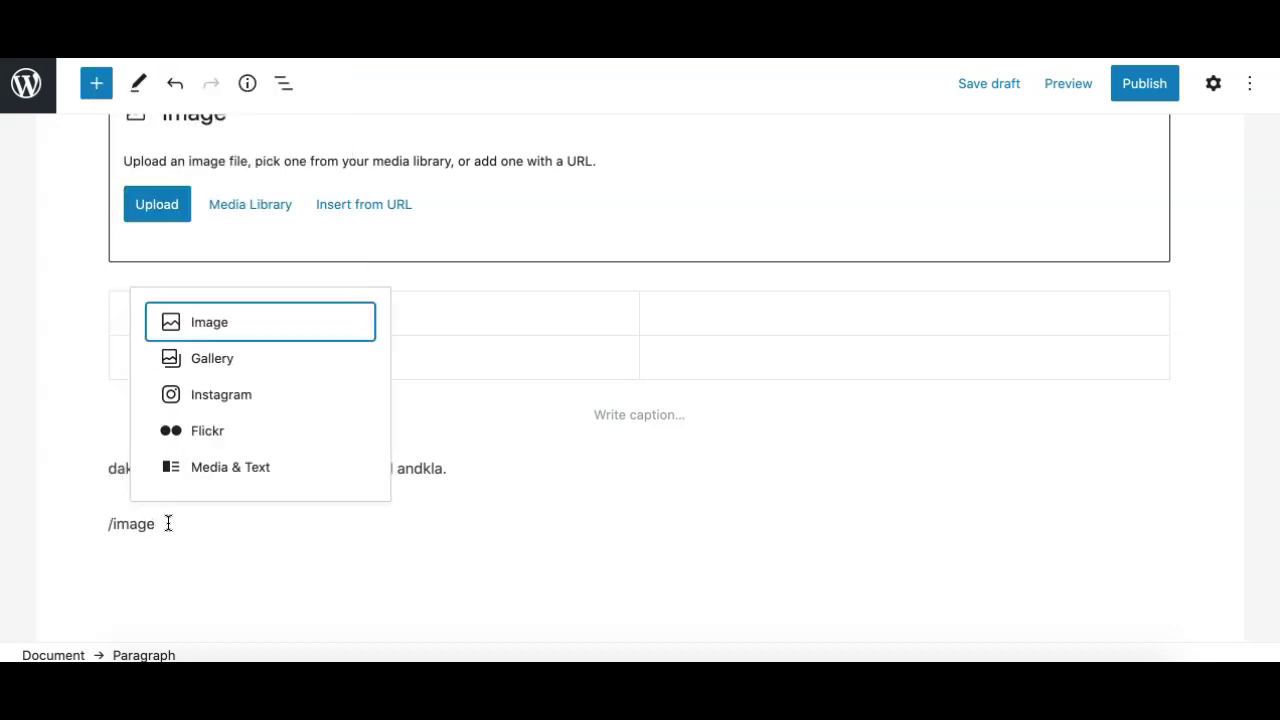
left_click(228, 324)
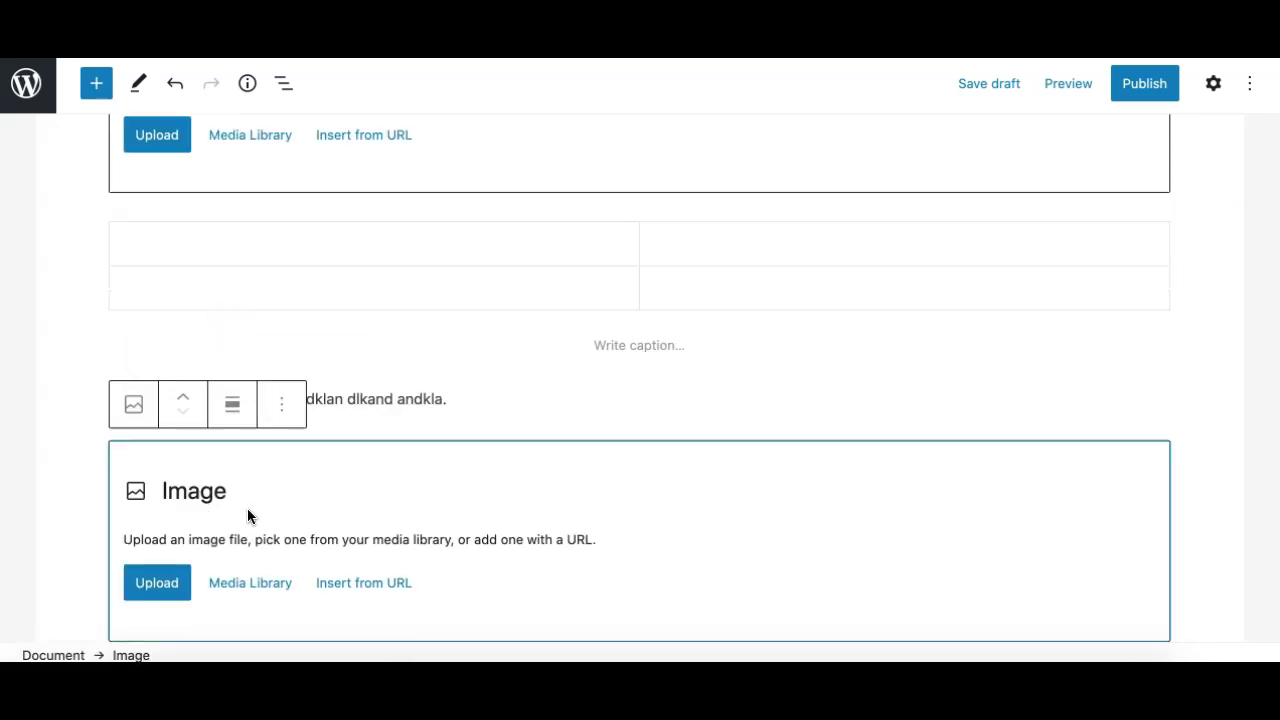
scroll(290, 514, "down", 2)
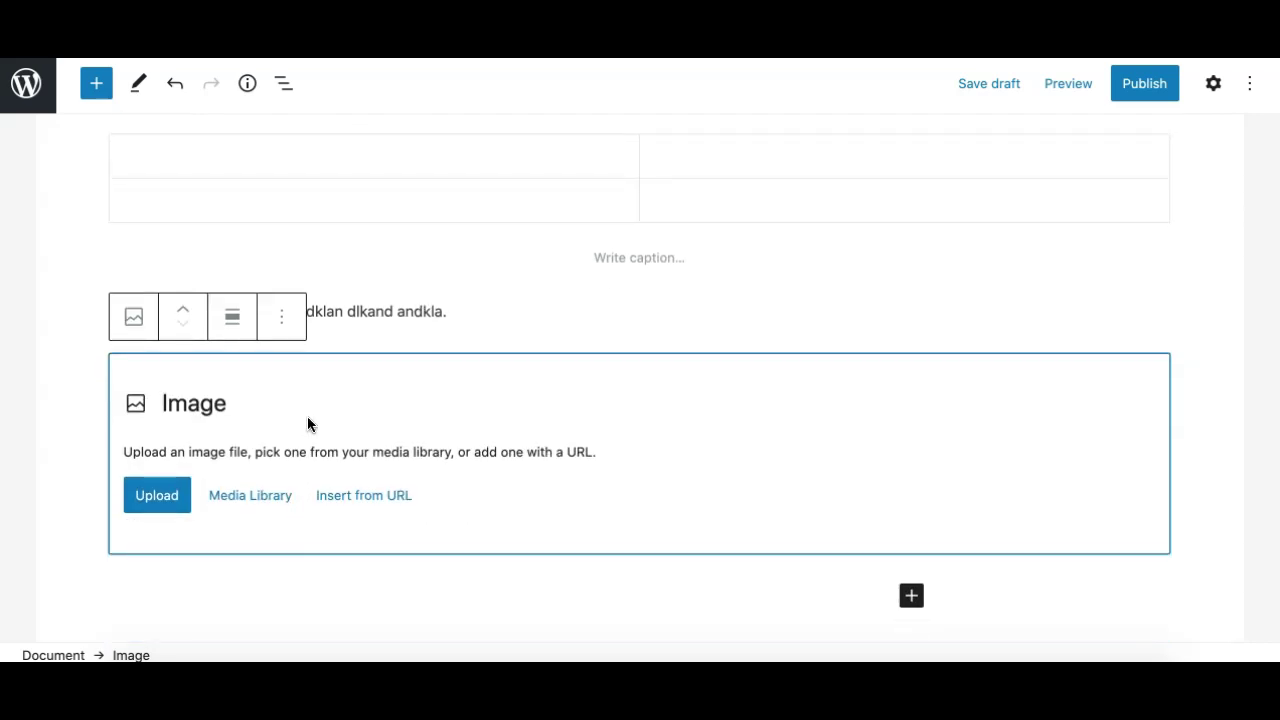
scroll(289, 426, "down", 1)
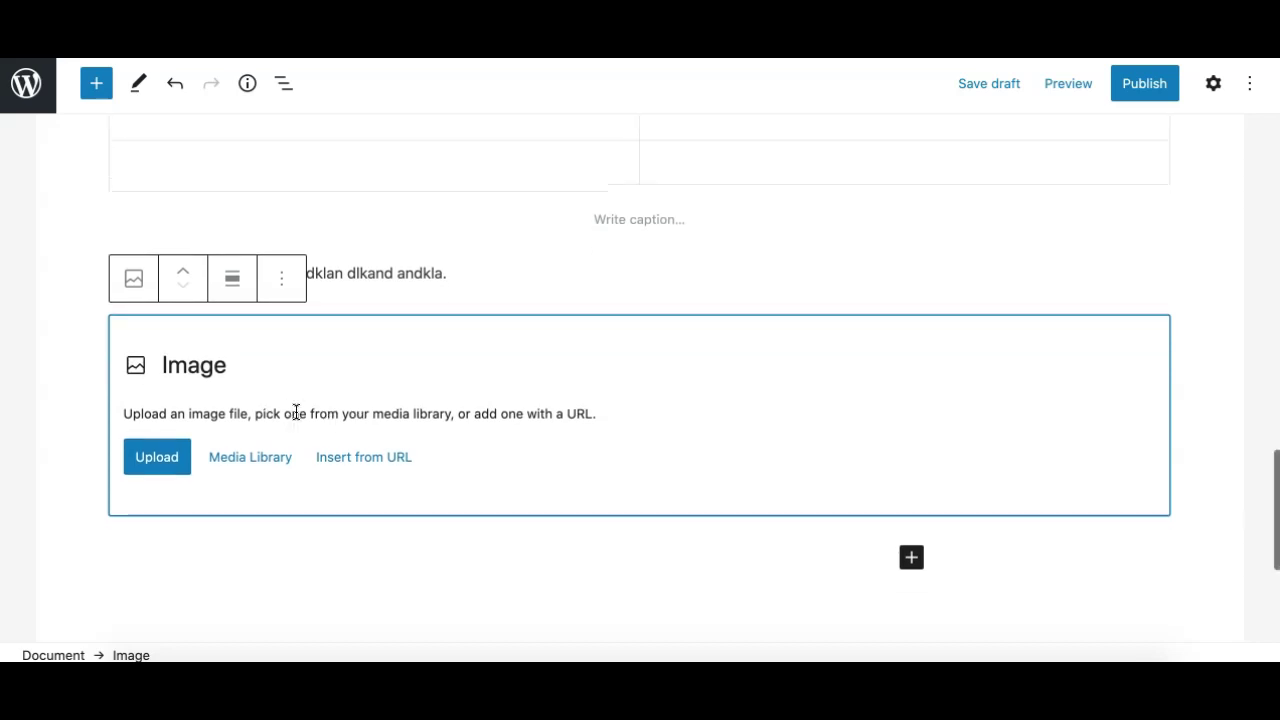
left_click(376, 281)
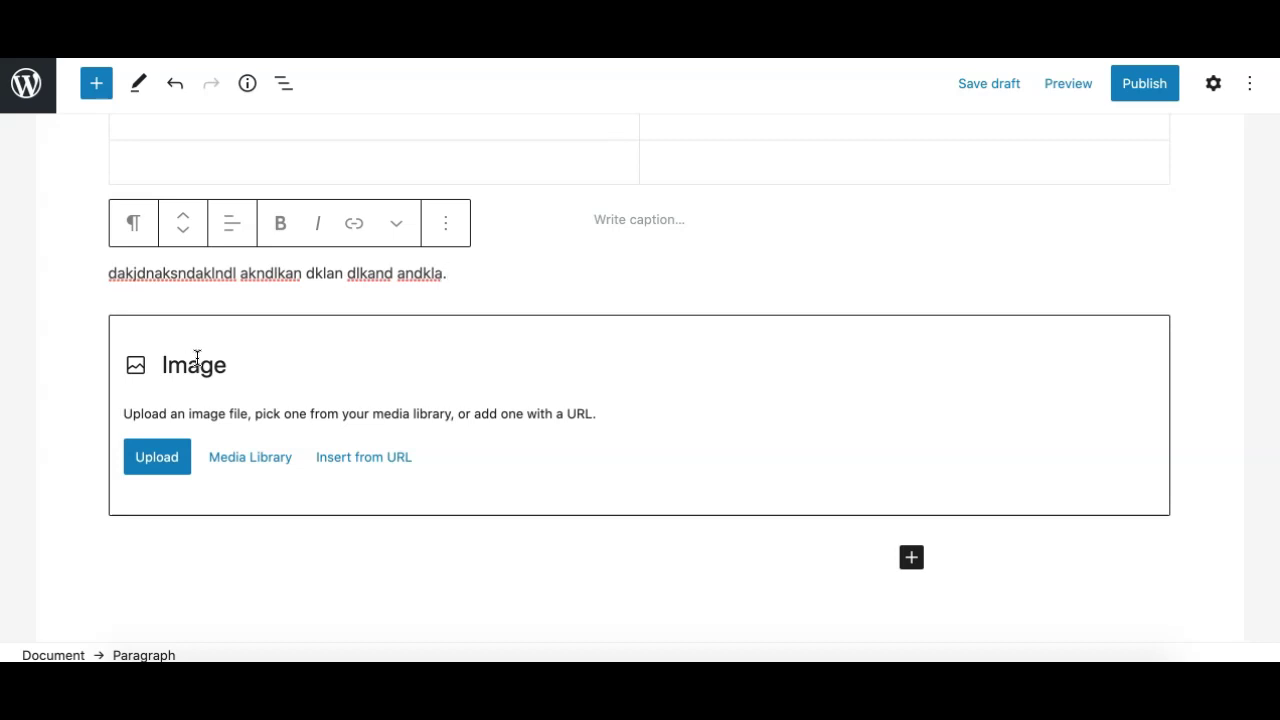
Use the "/tab" command below the last Image block to create a table with two columns and two rows, and place the cursor in its first column
scroll(249, 500, "down", 2)
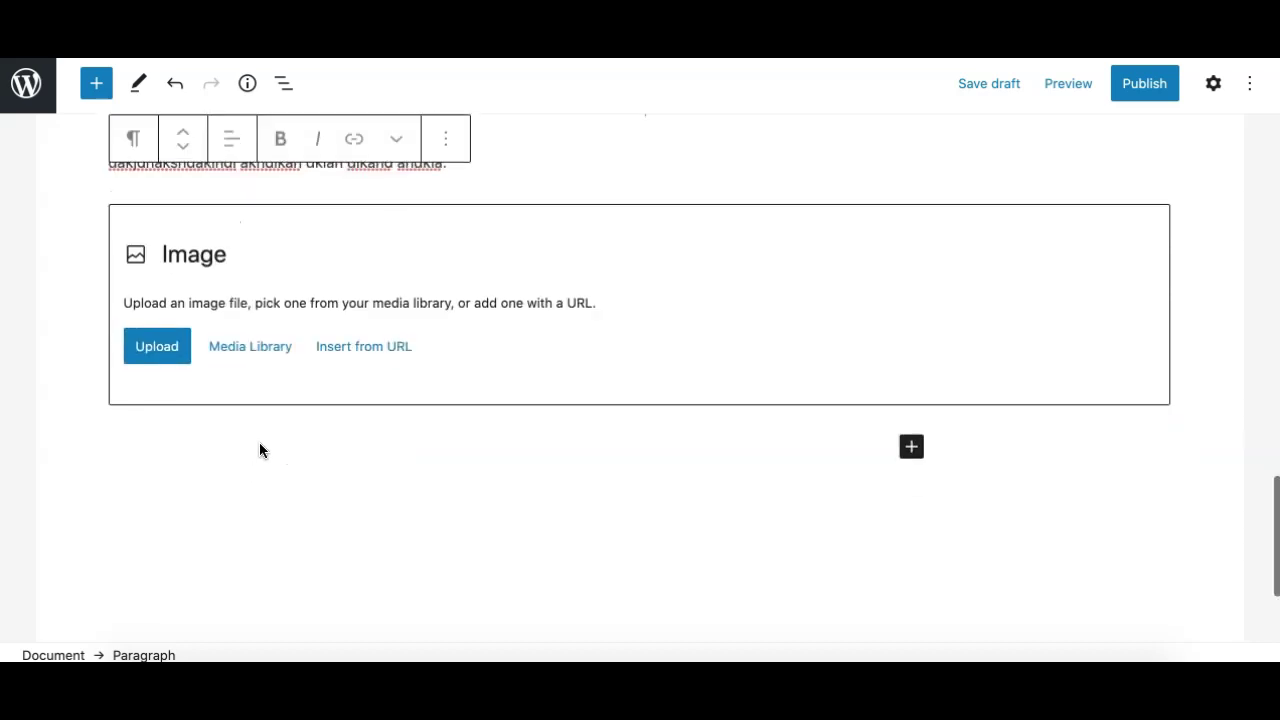
left_click(280, 437)
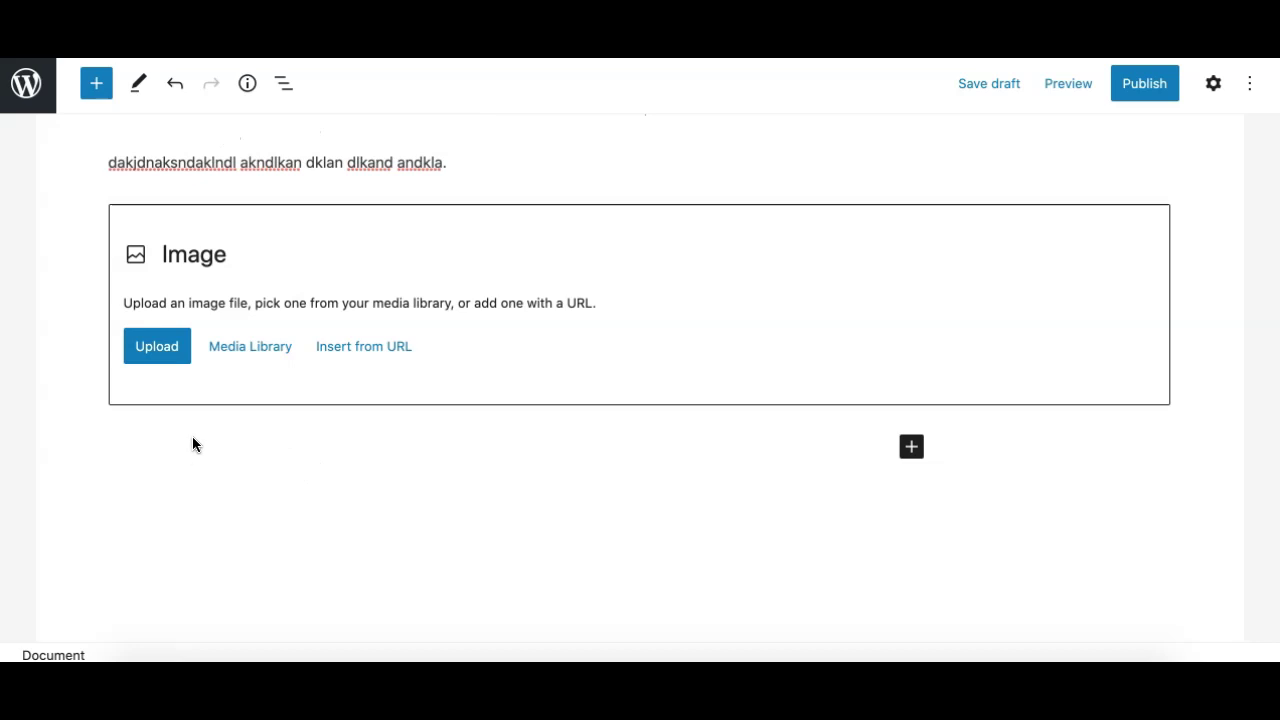
left_click(446, 438)
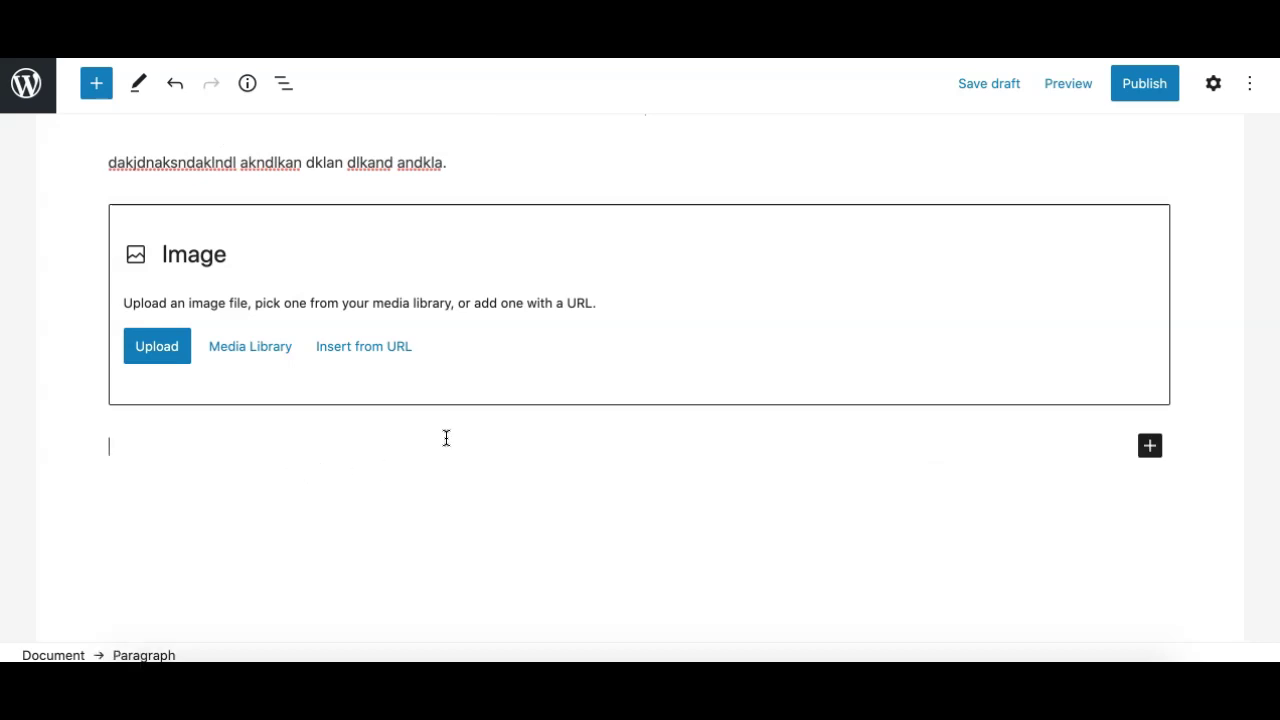
type("/tab")
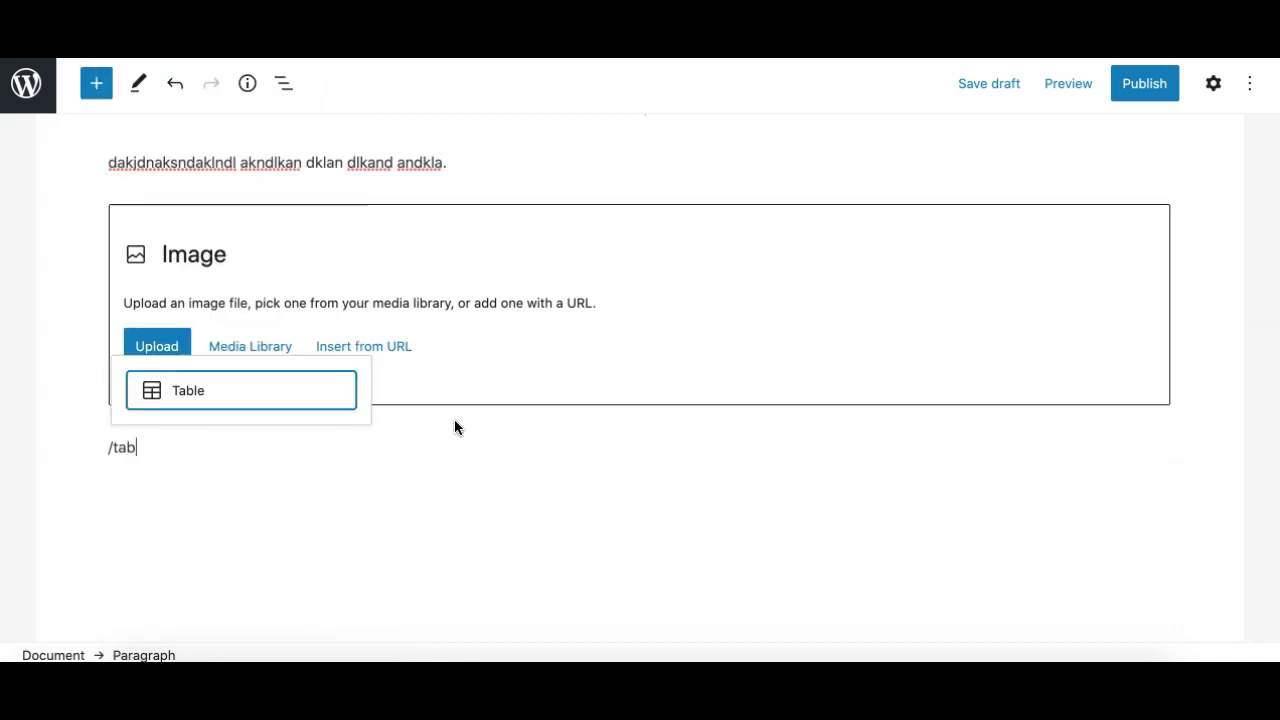
left_click(265, 388)
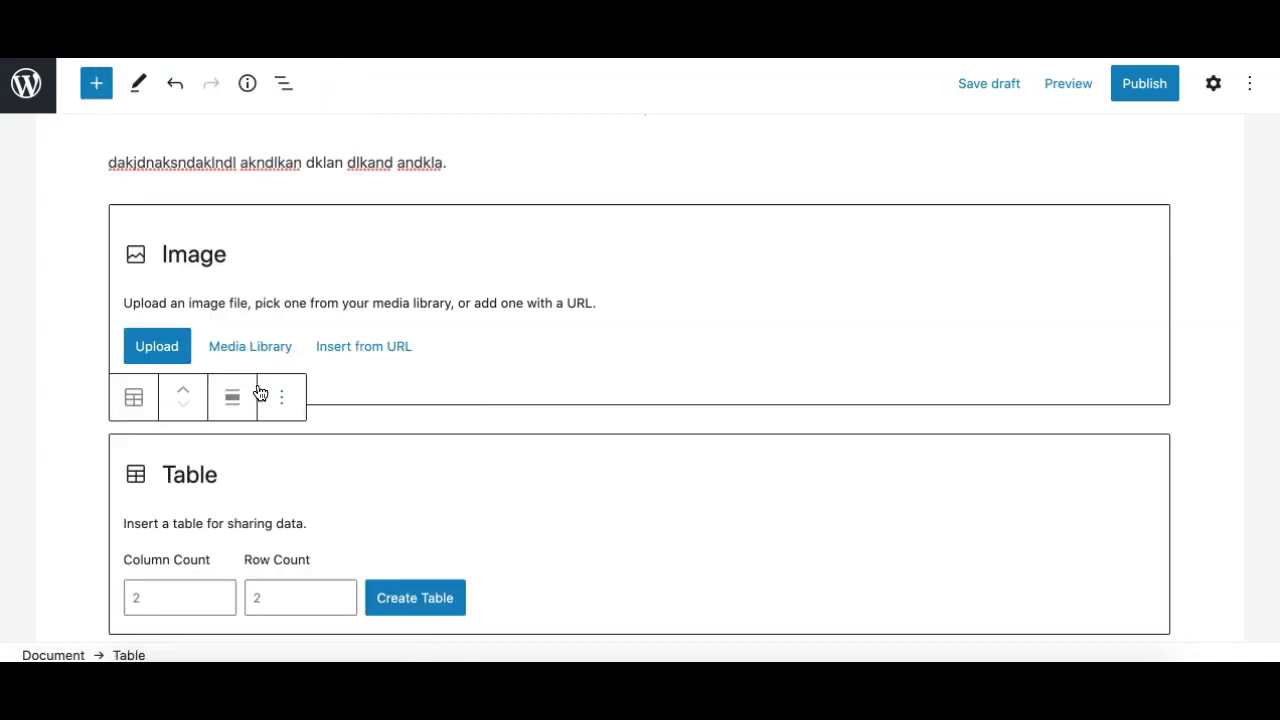
left_click(409, 590)
scroll(385, 560, "down", 2)
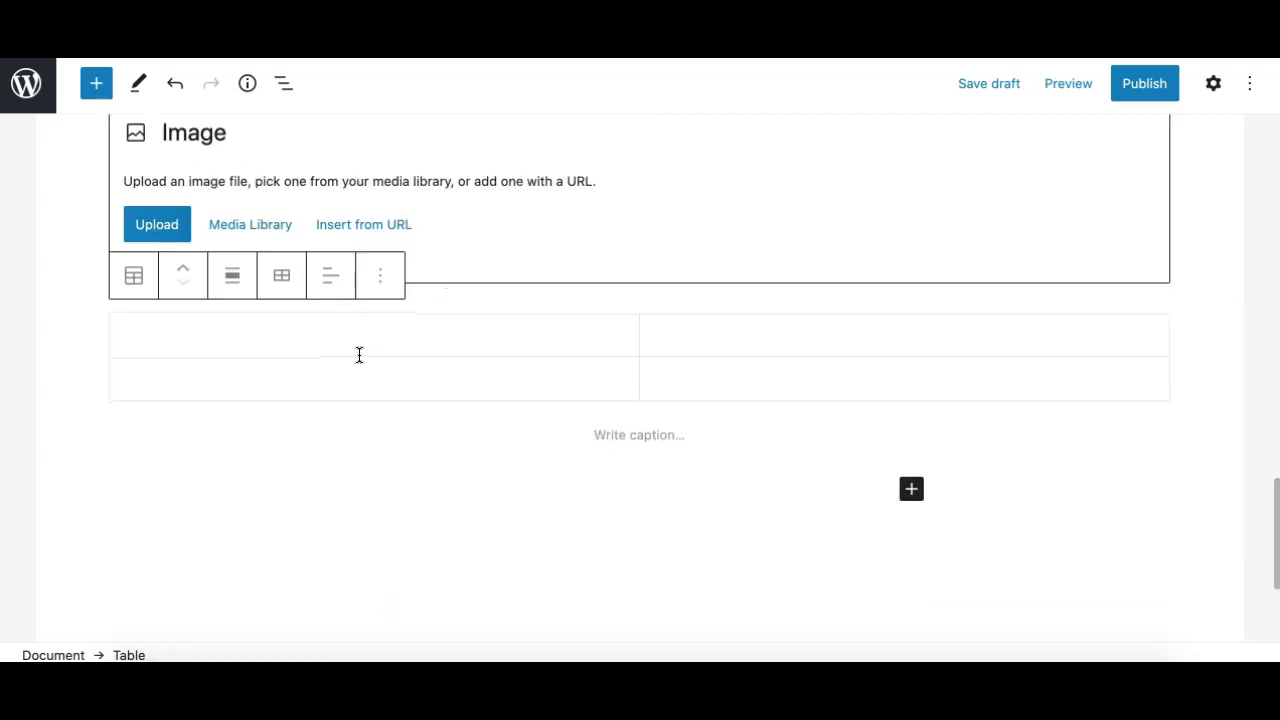
left_click(364, 346)
left_click(337, 388)
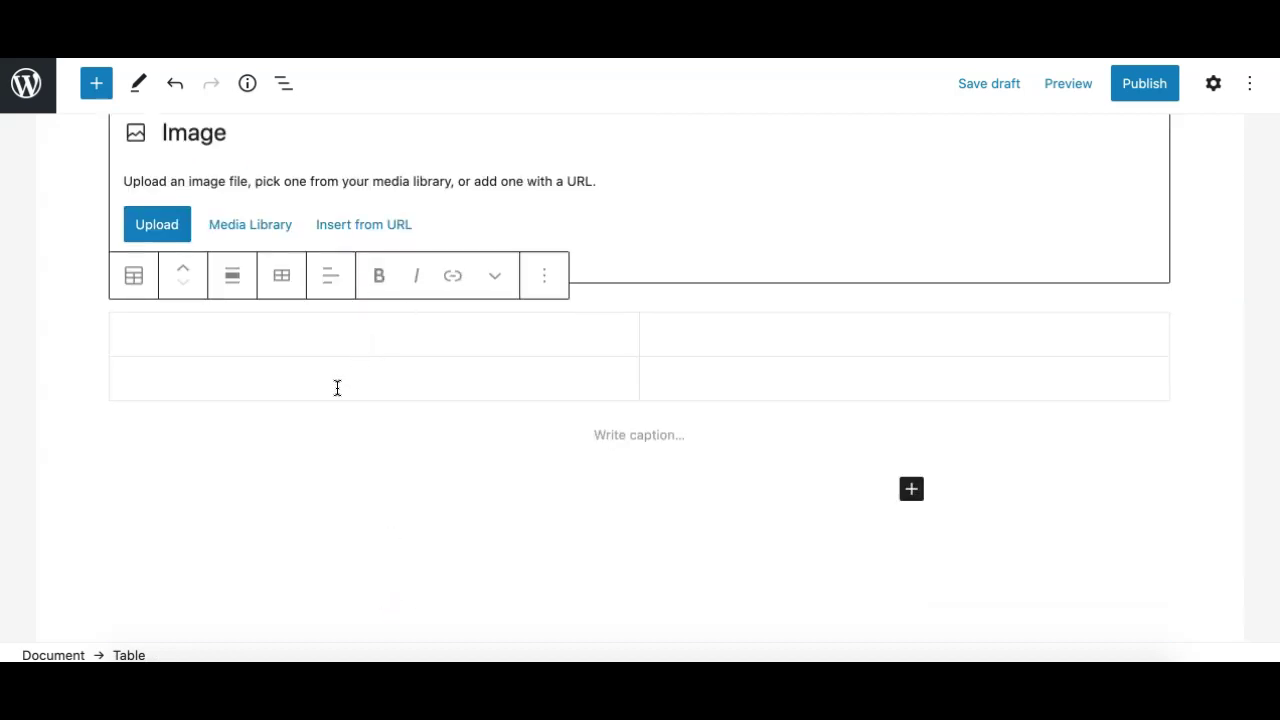